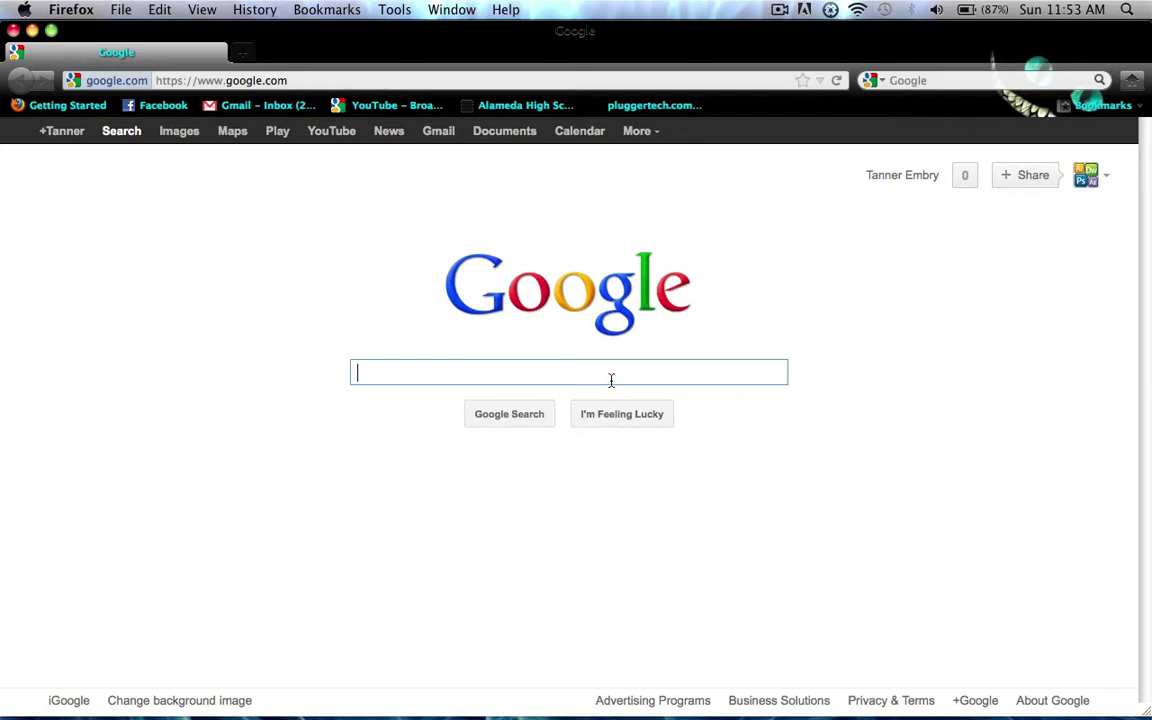
# Search Google for 'brusheezy' and scan the results
pyautogui.write('br')
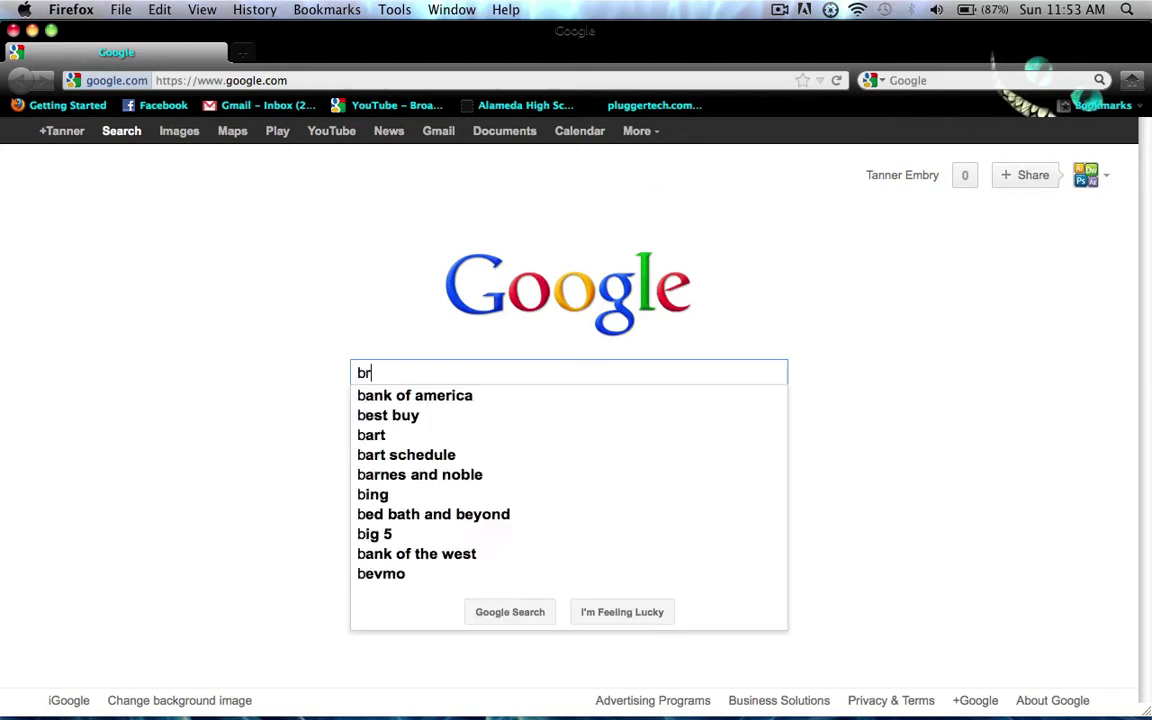
pyautogui.write('usheezy')
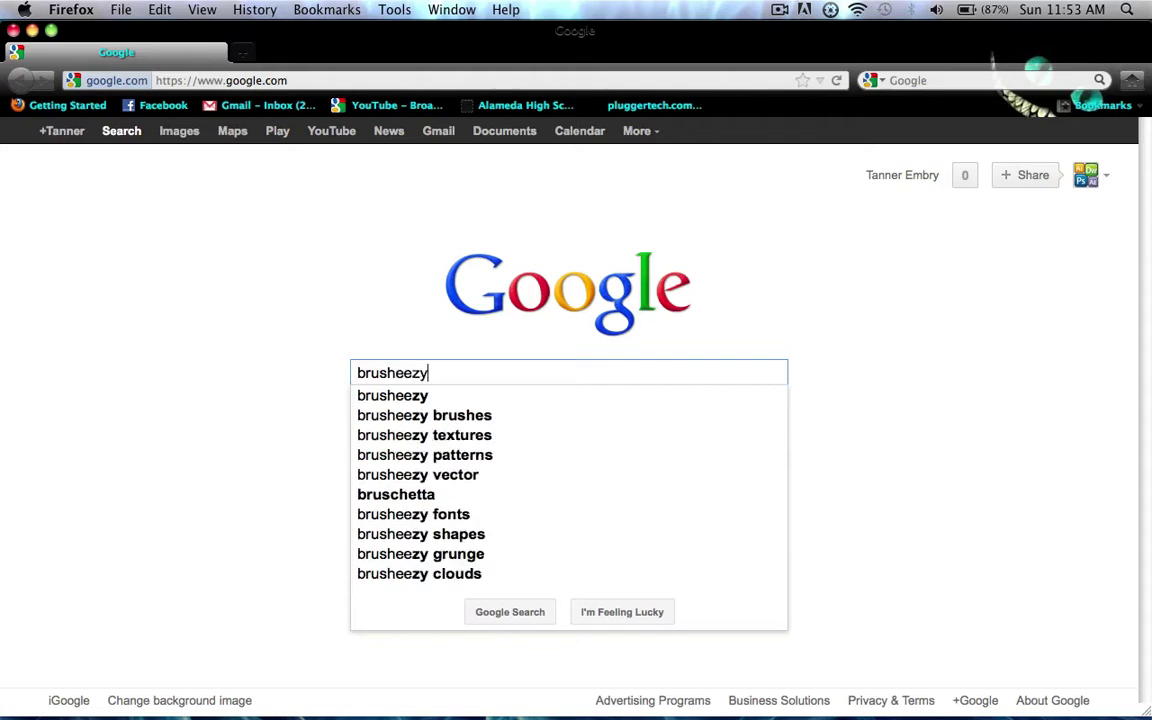
pyautogui.press('Return')
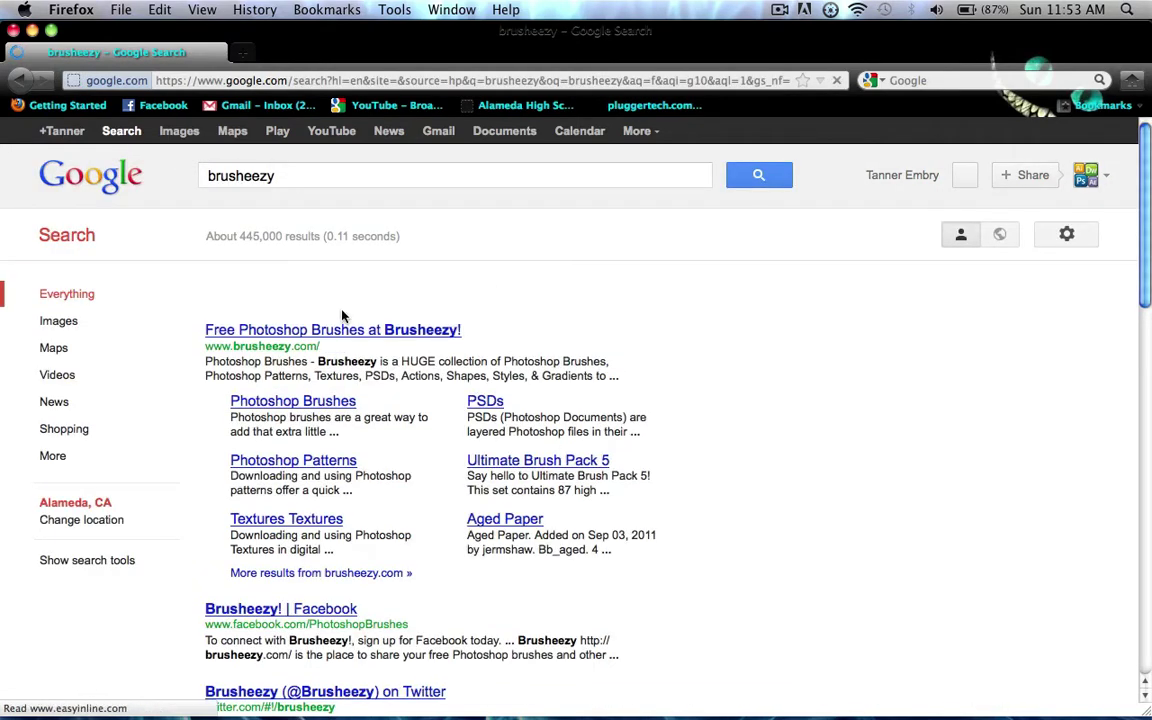
pyautogui.scroll(-5, 270, 480)
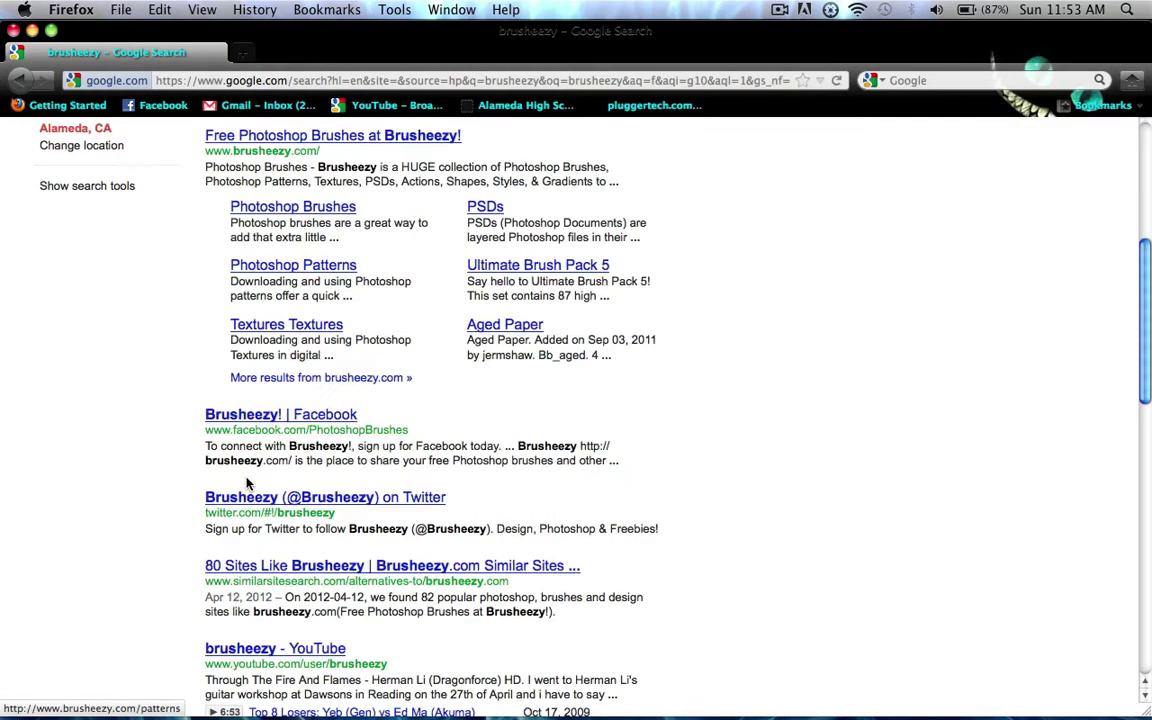
pyautogui.scroll(5, 240, 450)
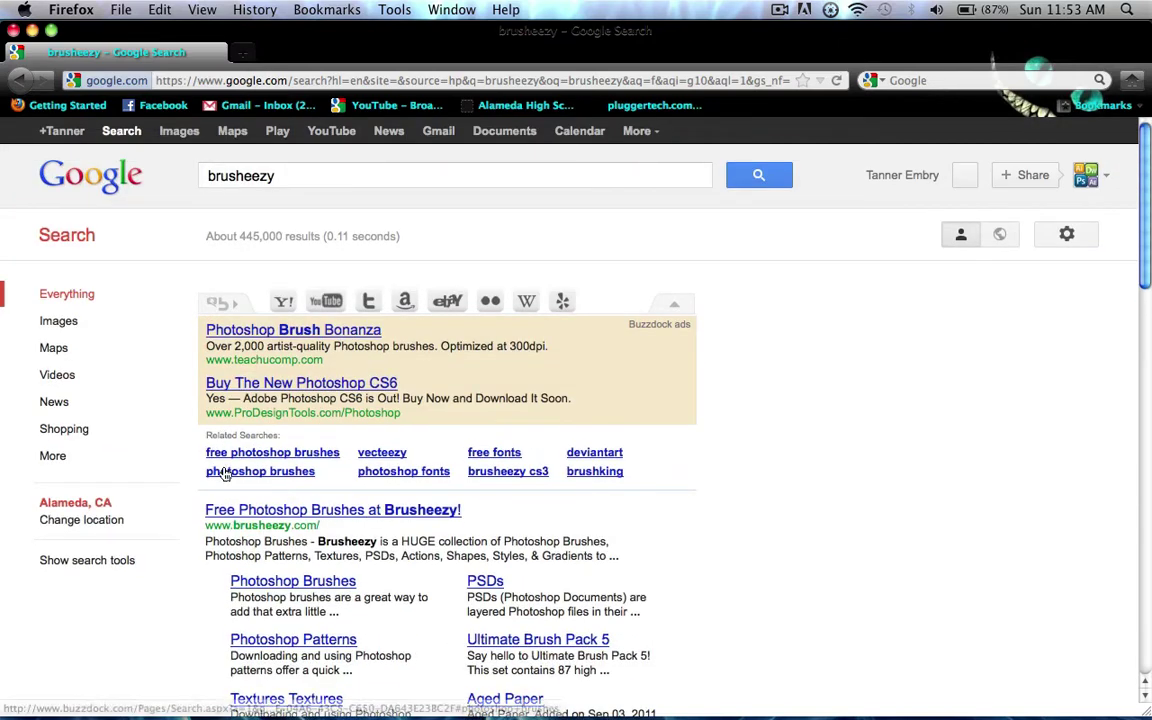
pyautogui.scroll(-2, 226, 470)
# Go to the Brusheezy website and switch to searching its own brush collection
pyautogui.click(240, 425)
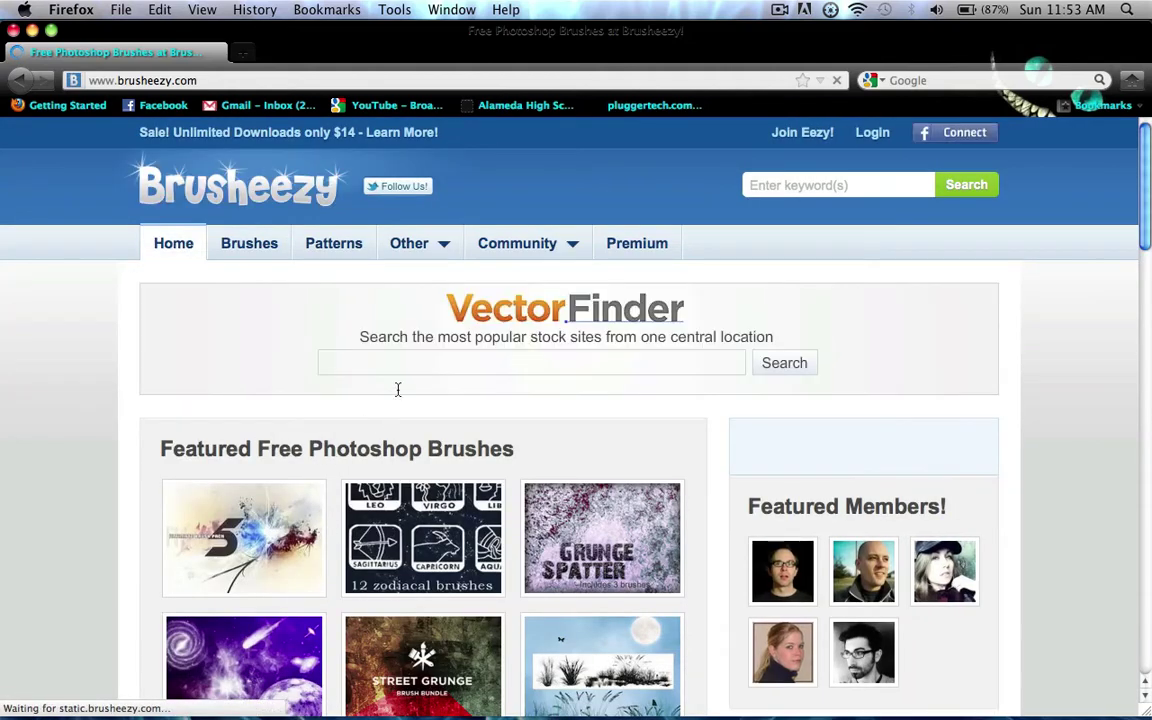
pyautogui.click(655, 364)
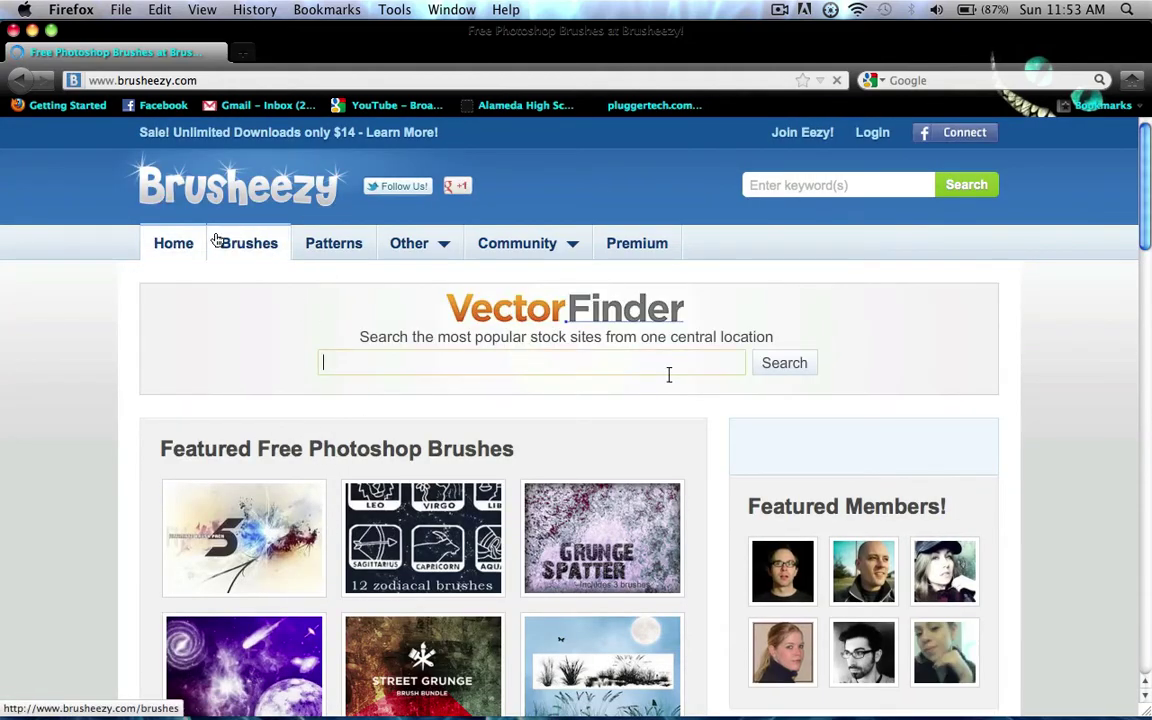
pyautogui.write('Swirls')
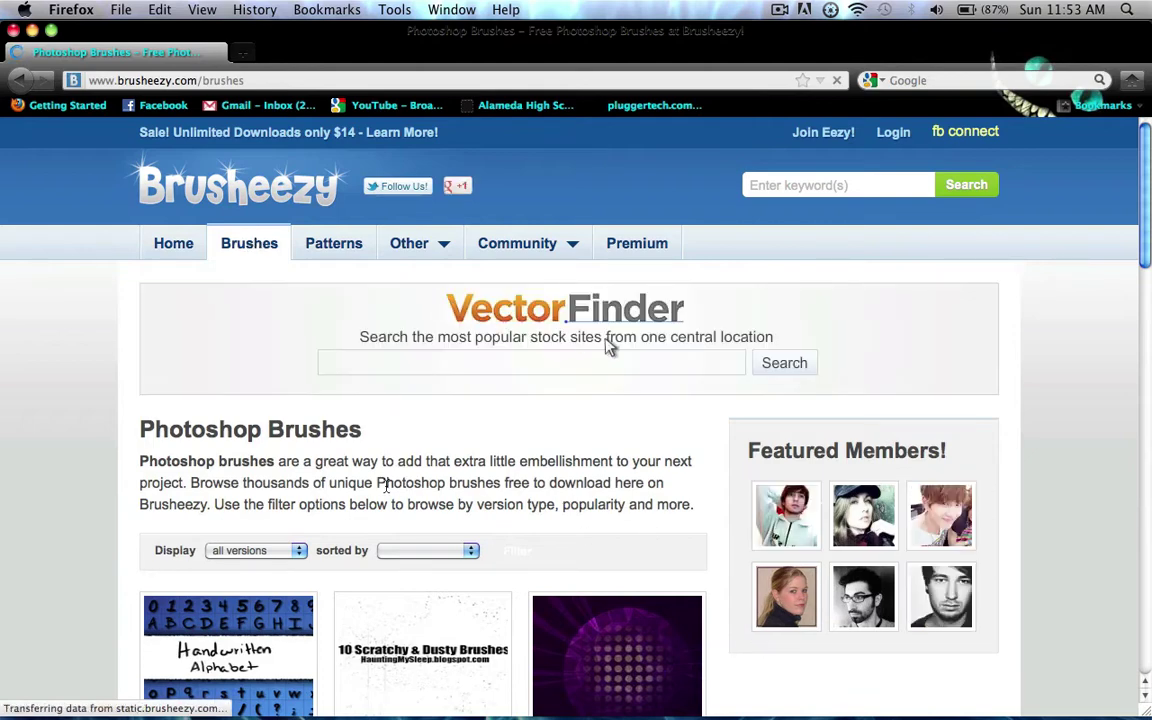
pyautogui.click(650, 363)
pyautogui.write('Swirls')
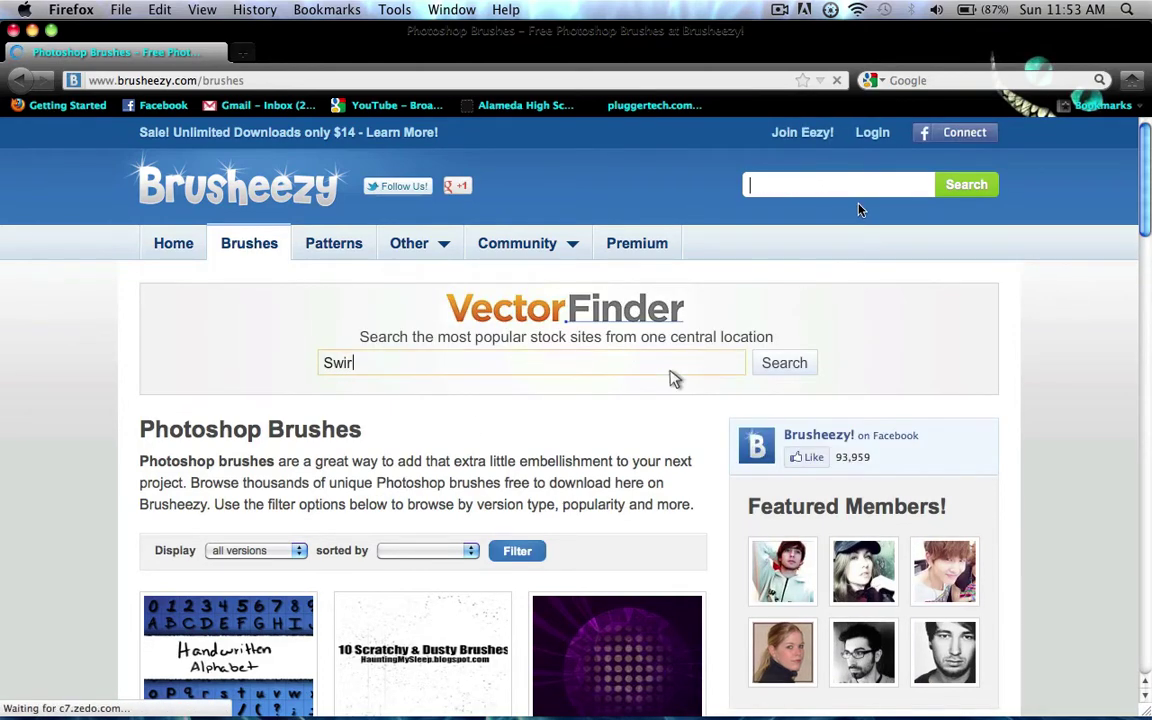
pyautogui.click(842, 186)
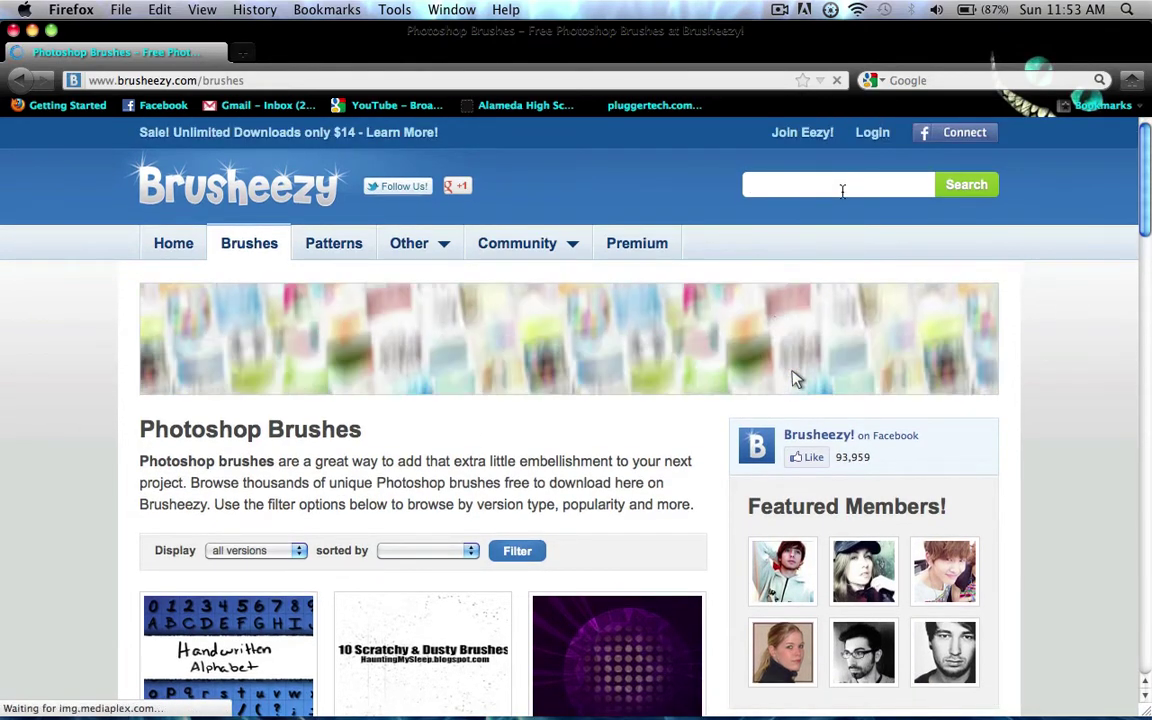
# Search Brusheezy for 'fire' and browse the 43 matching brush sets
pyautogui.write('fire')
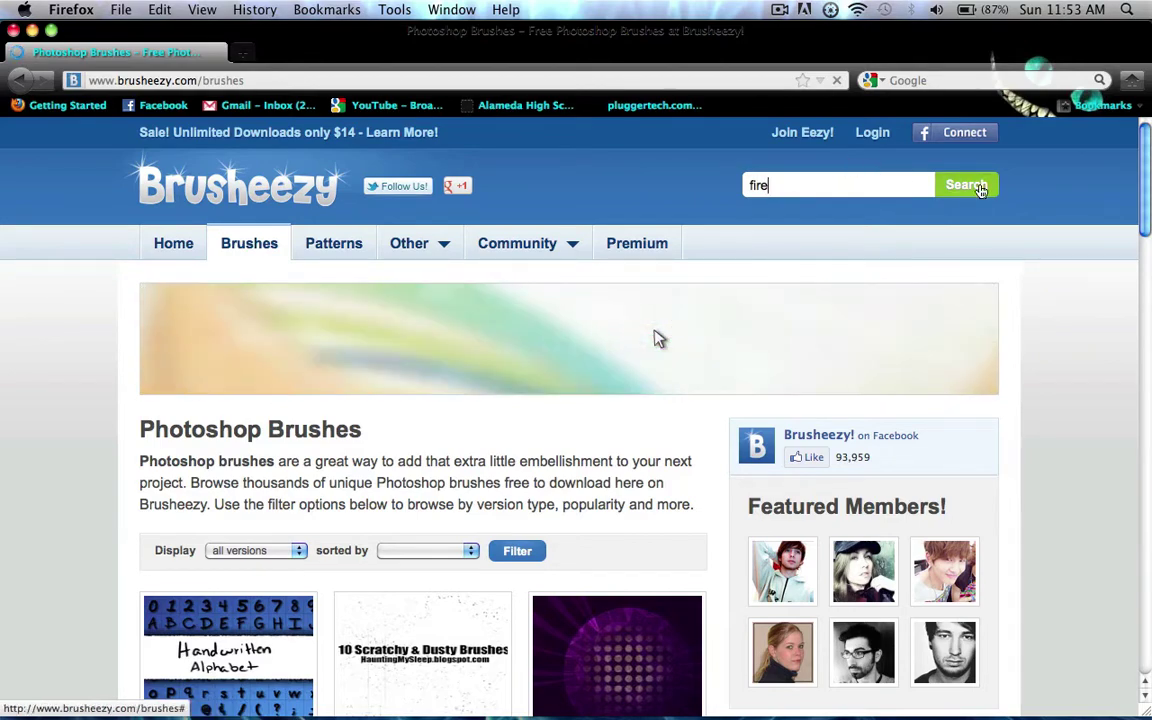
pyautogui.click(979, 194)
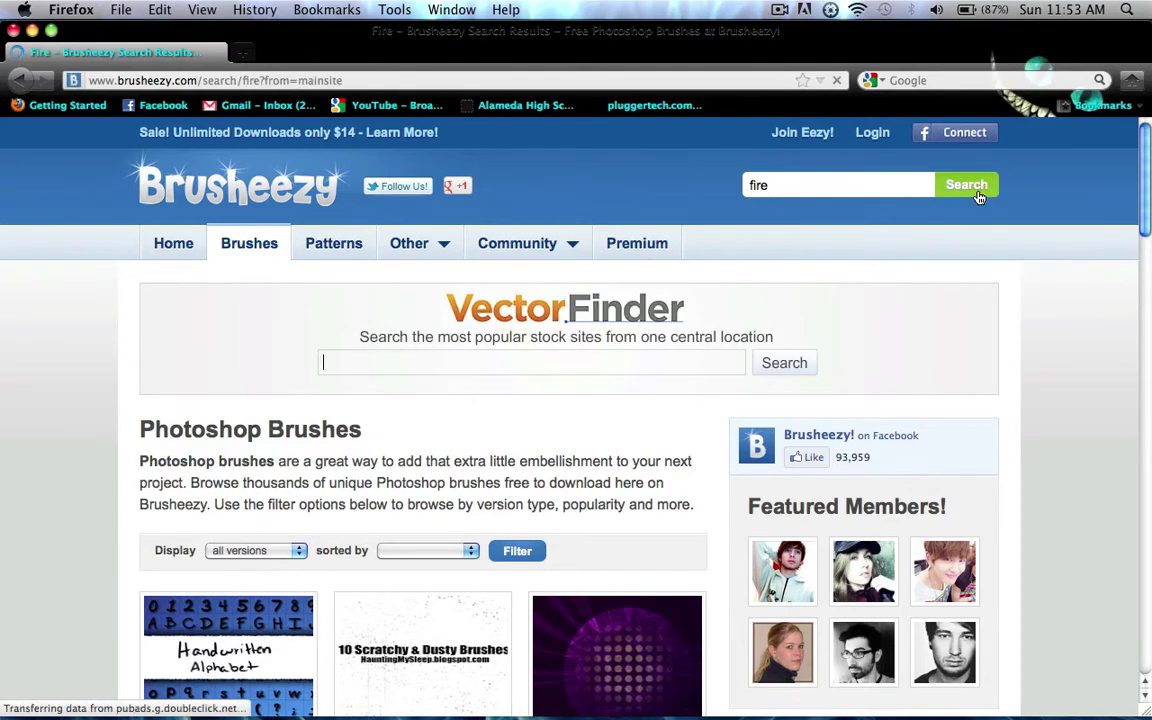
pyautogui.scroll(-5, 134, 496)
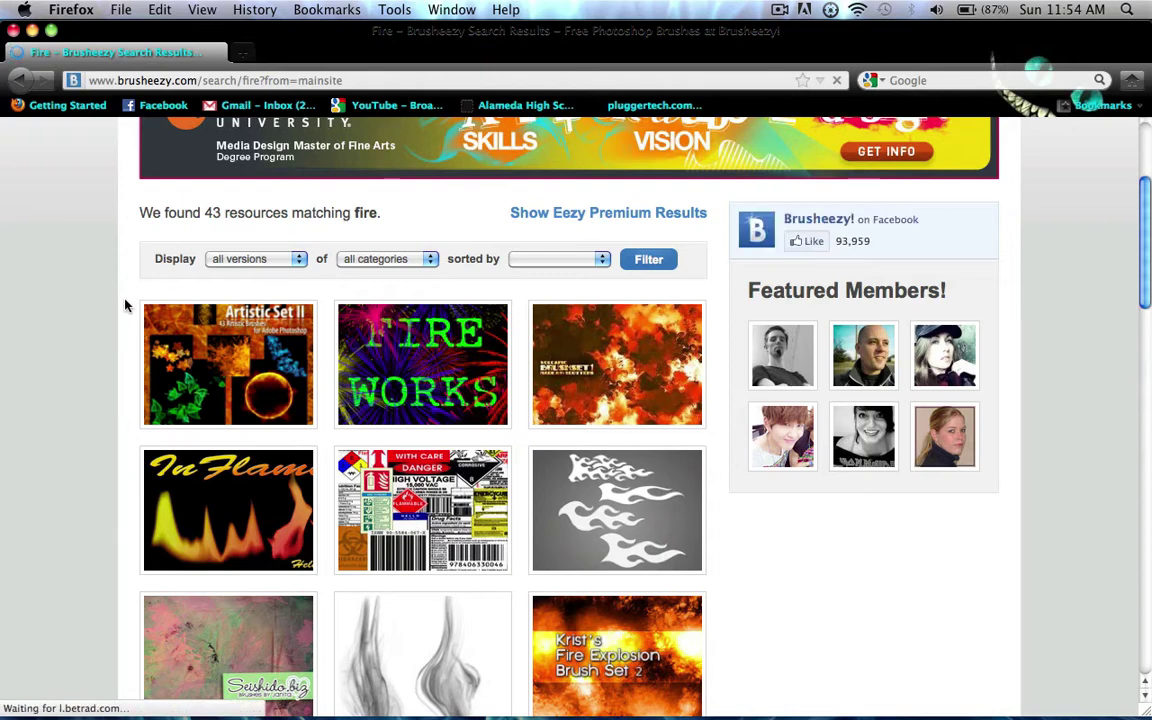
pyautogui.scroll(-4, 122, 312)
pyautogui.scroll(-8, 124, 315)
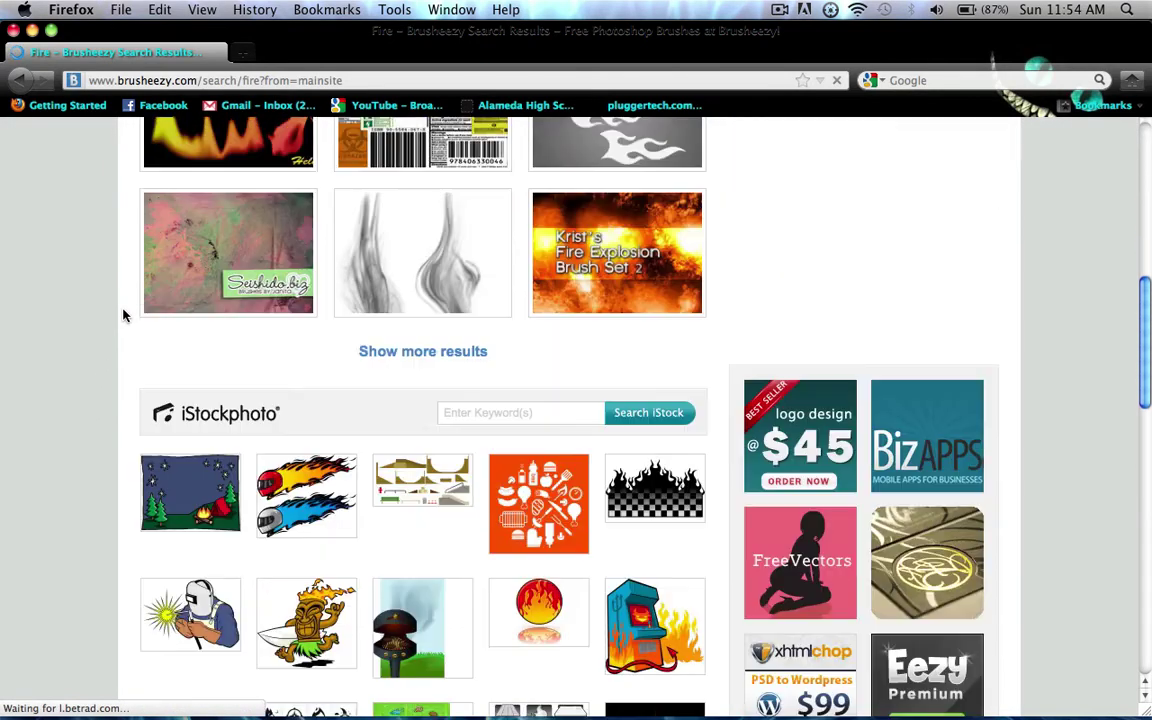
pyautogui.scroll(3, 124, 316)
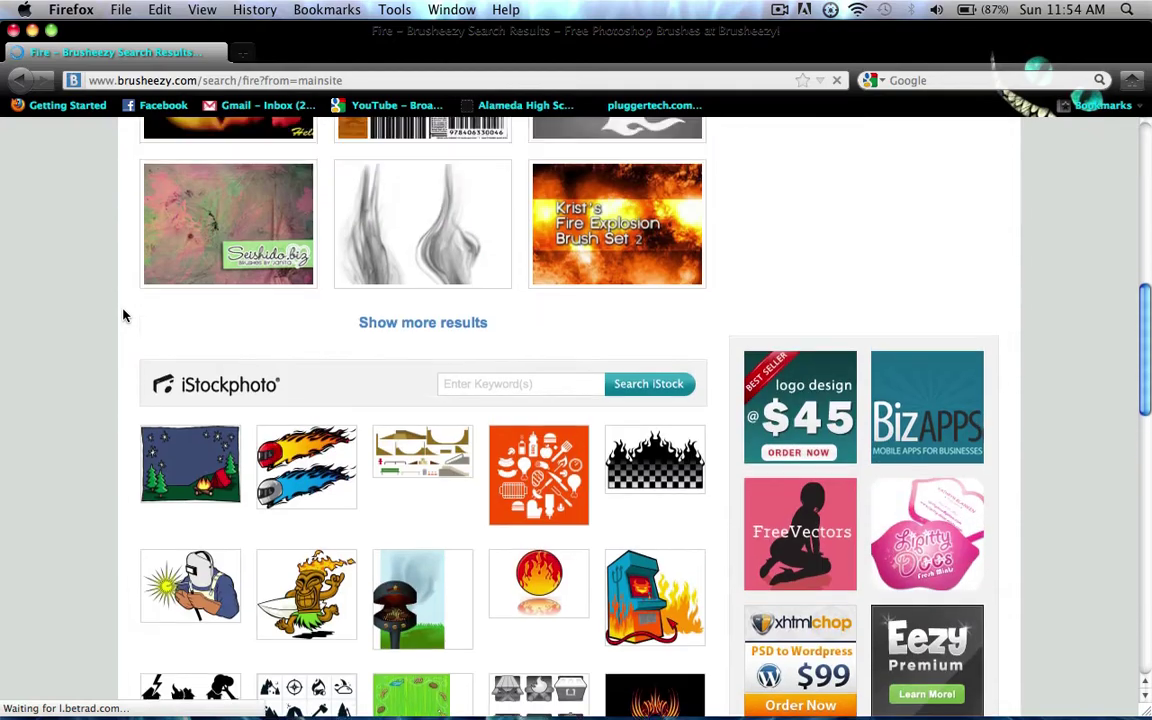
pyautogui.scroll(2, 171, 402)
pyautogui.scroll(11, 116, 512)
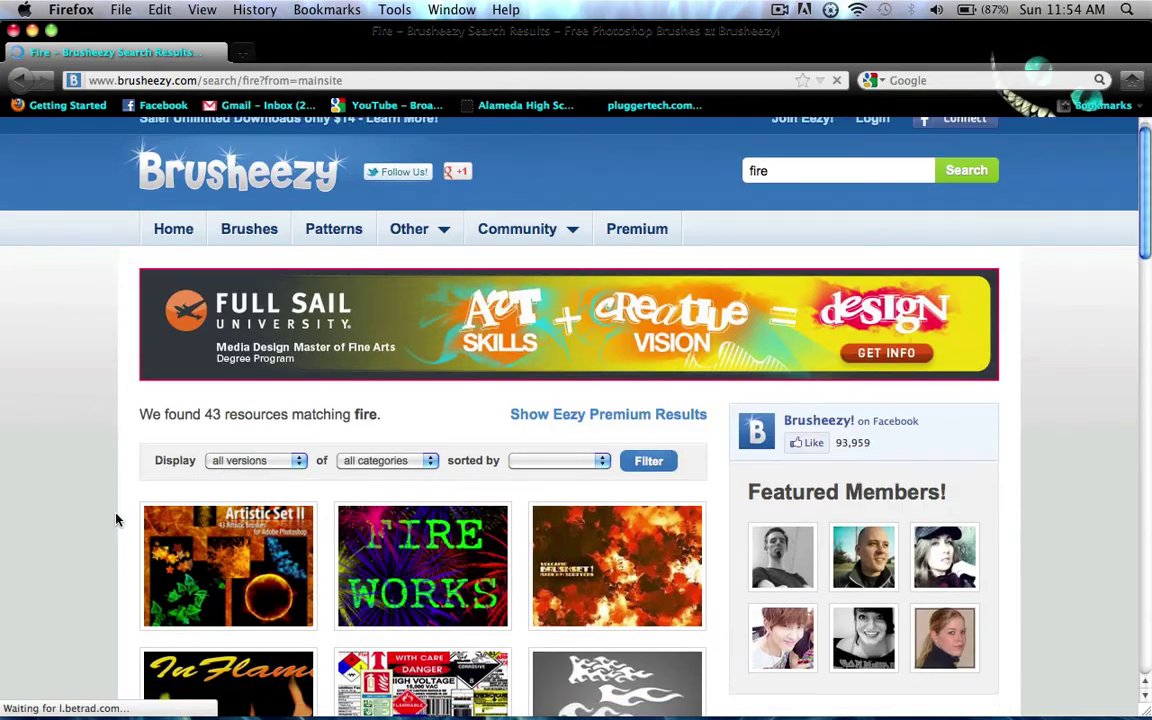
pyautogui.scroll(-4, 113, 480)
pyautogui.scroll(-1, 90, 390)
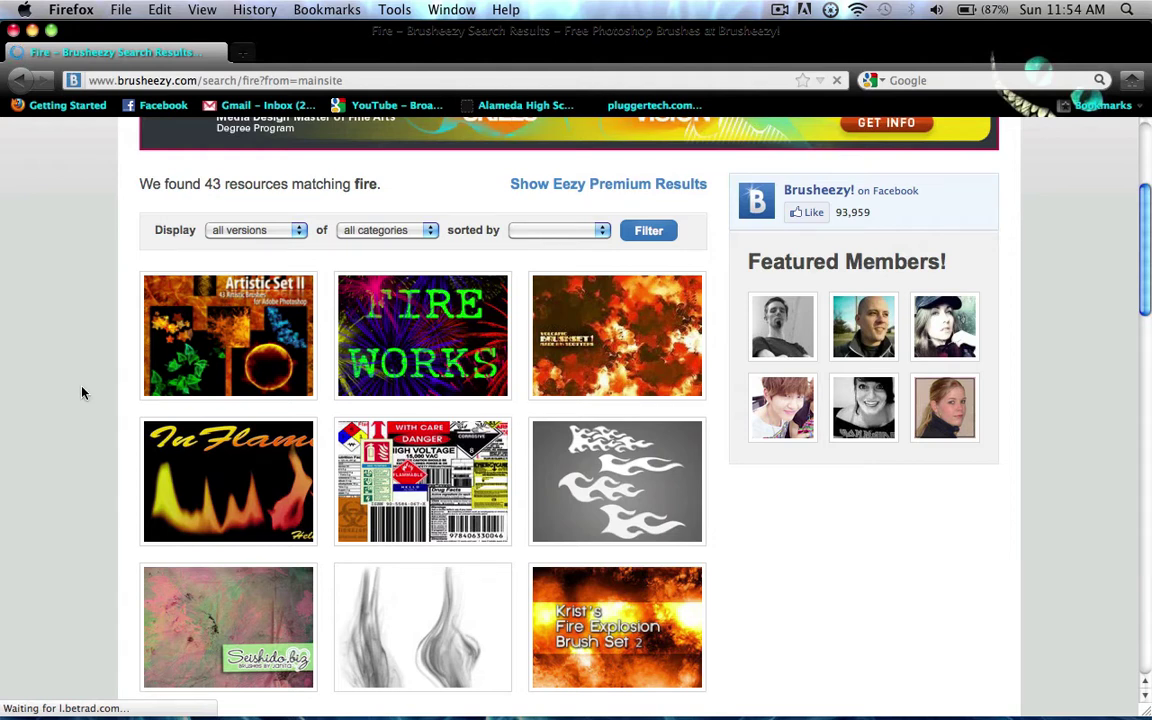
# Open the smoke-style Fire Brushes set and save its download as fire_.zip
pyautogui.click(471, 613)
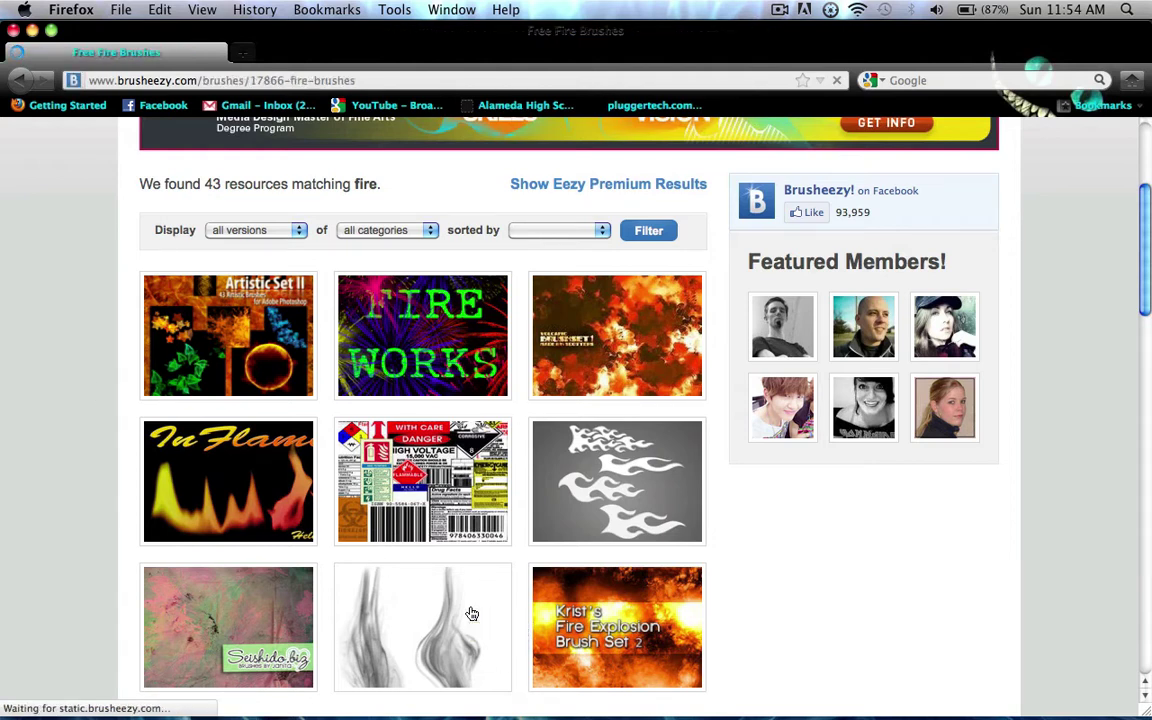
pyautogui.scroll(-2, 2, 548)
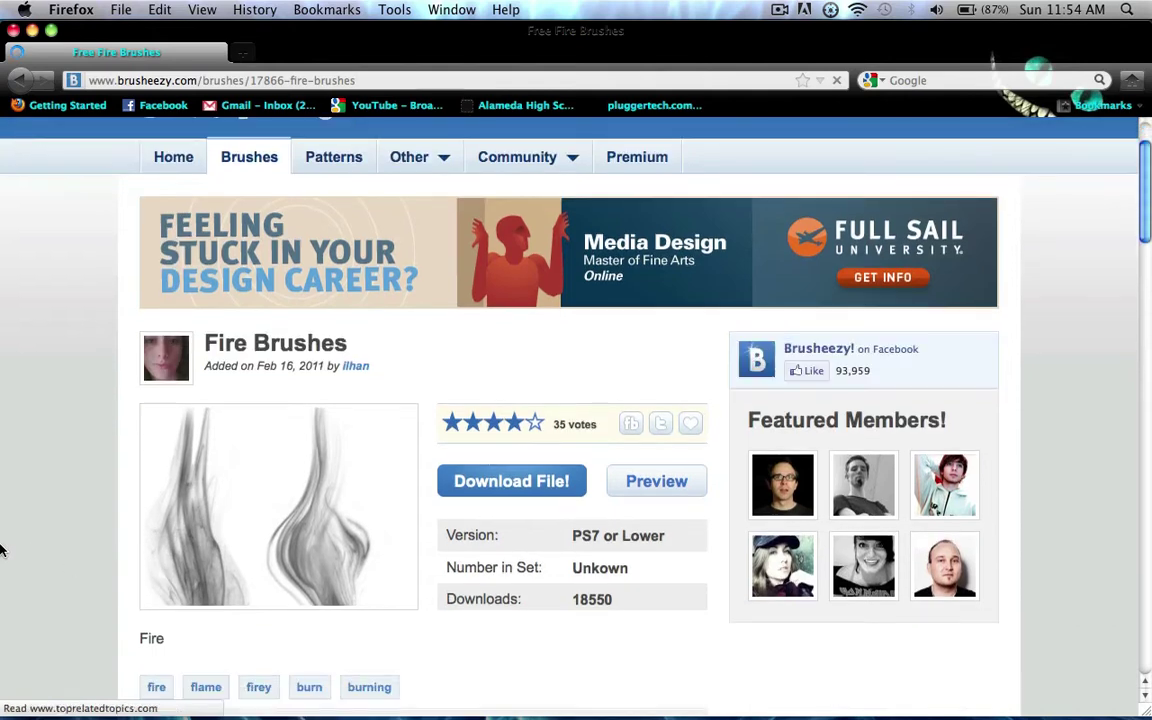
pyautogui.scroll(-2, 2, 548)
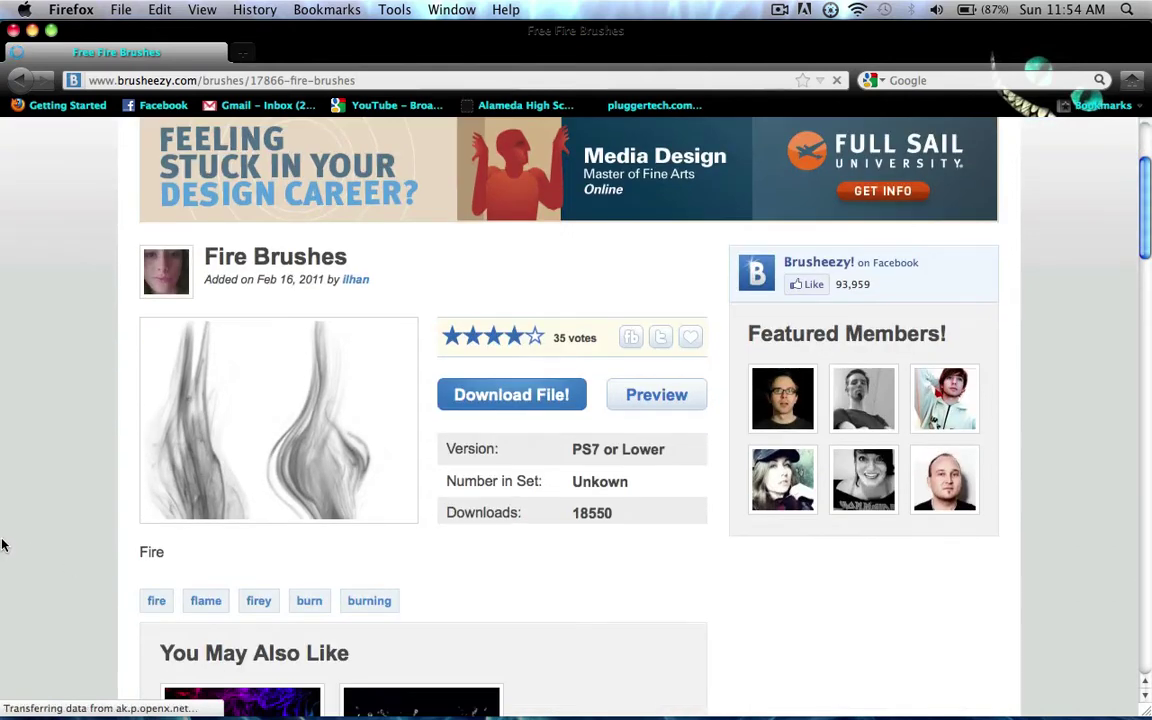
pyautogui.click(525, 393)
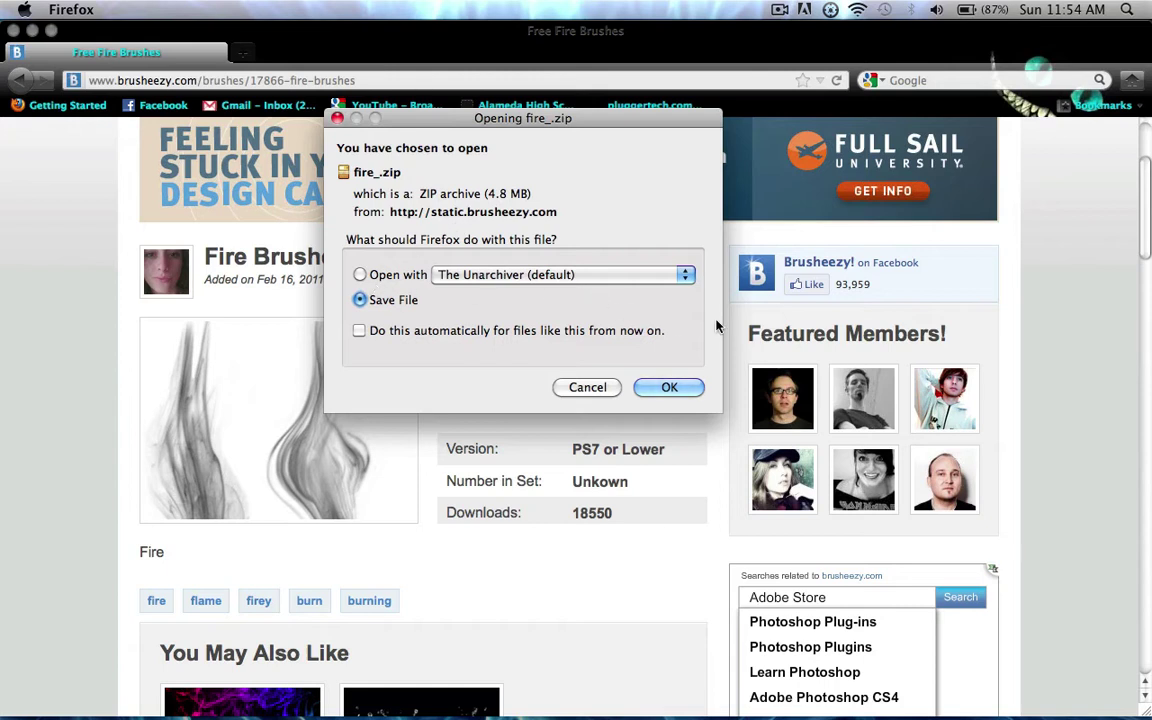
pyautogui.click(669, 387)
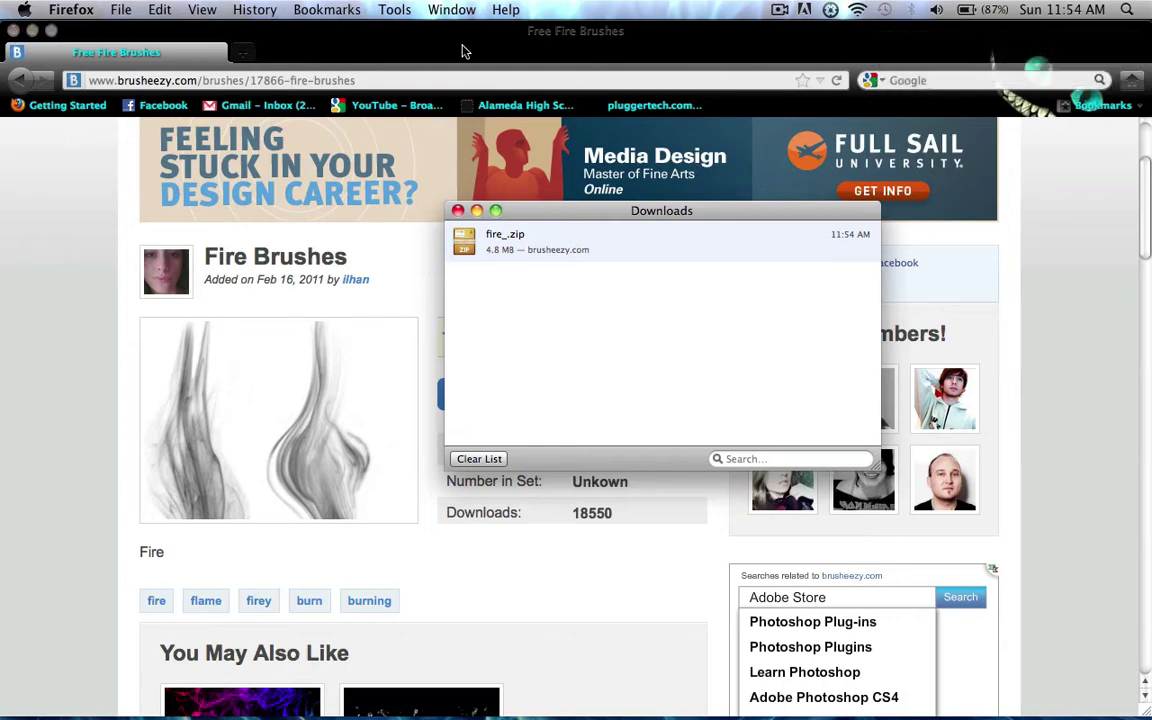
# Reveal the downloaded fire_.zip in Finder and move it onto the desktop
pyautogui.click(13, 29)
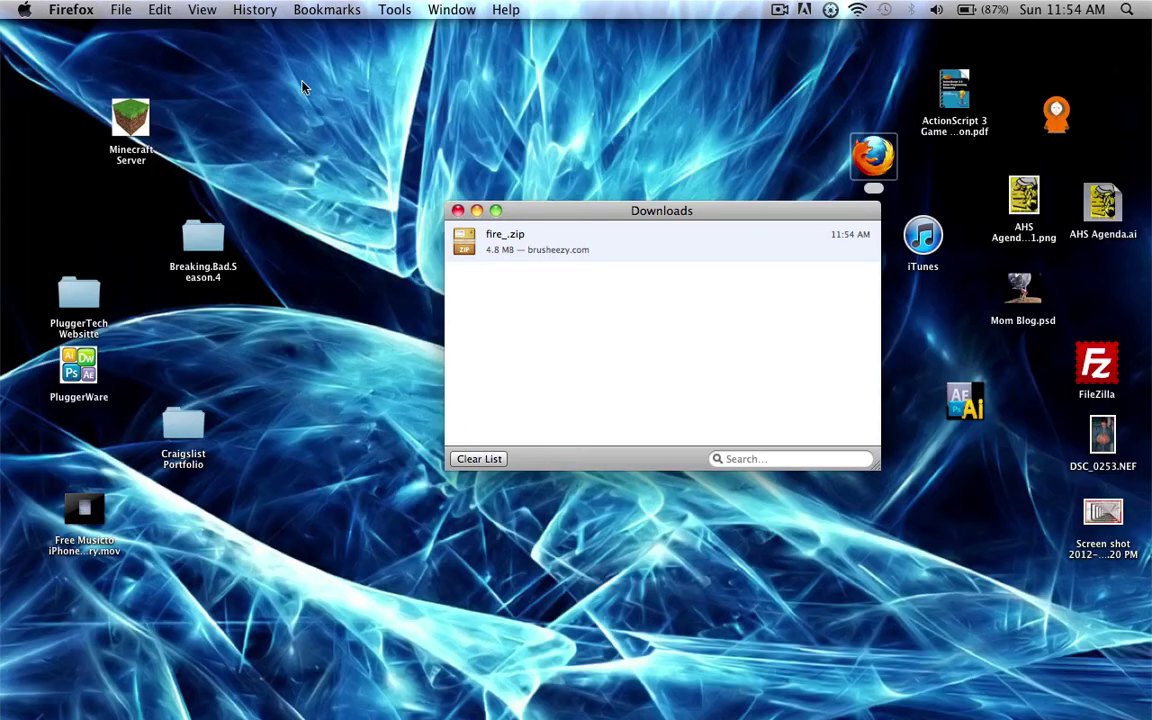
pyautogui.click(609, 173)
pyautogui.moveTo(590, 208); pyautogui.dragTo(446, 146)
pyautogui.click(447, 183)
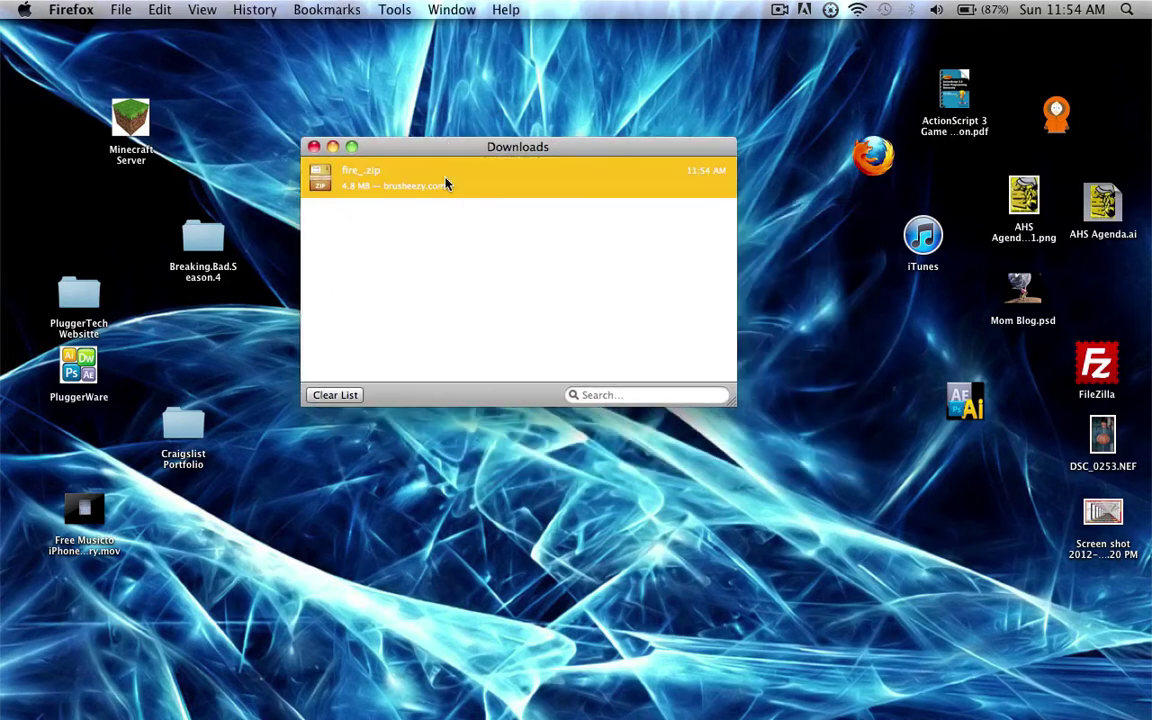
pyautogui.rightClick(447, 183)
pyautogui.click(518, 210)
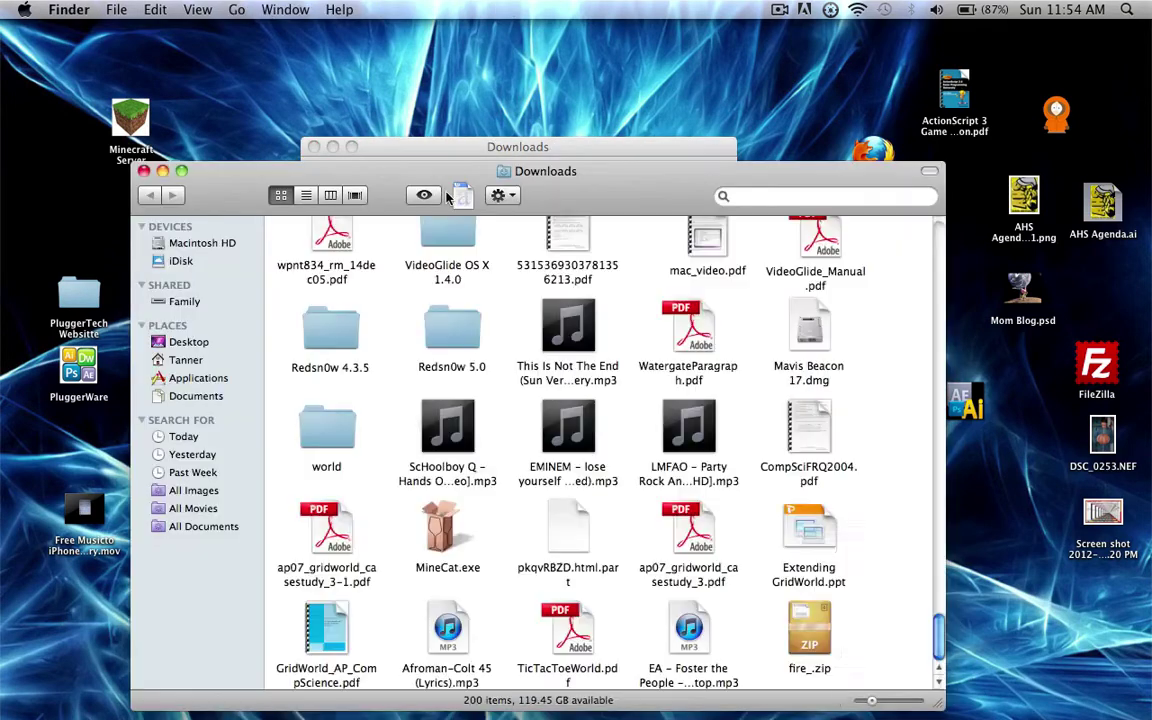
pyautogui.moveTo(800, 643); pyautogui.dragTo(591, 70)
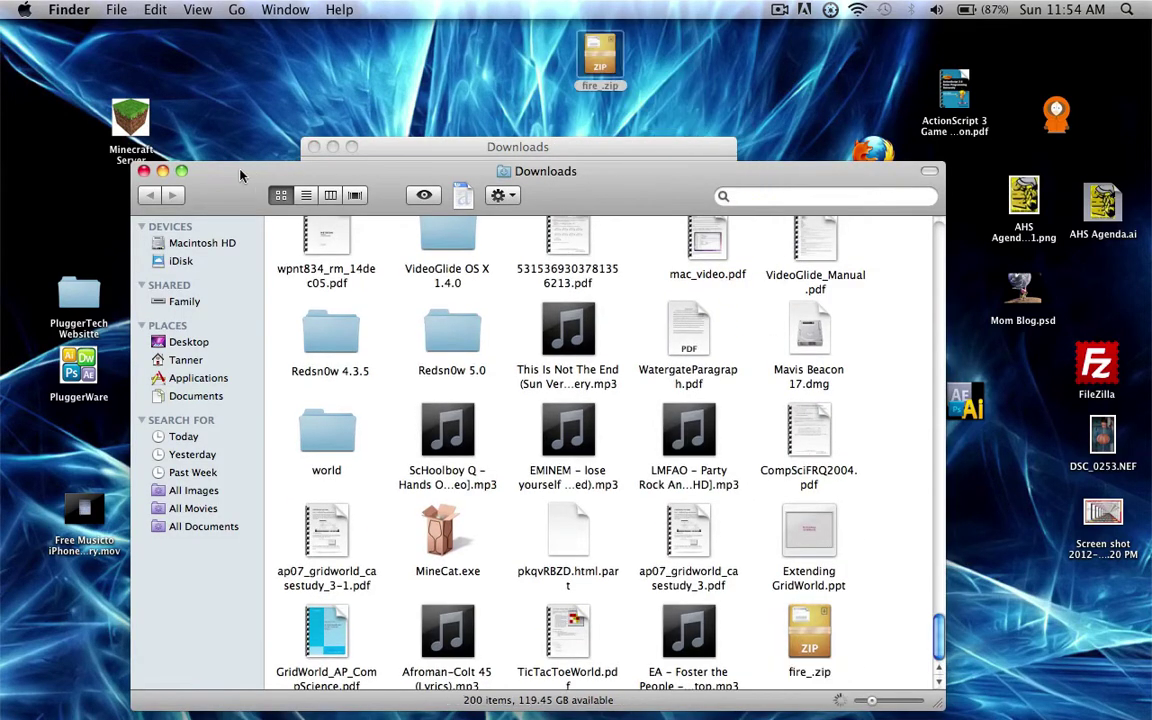
pyautogui.click(144, 171)
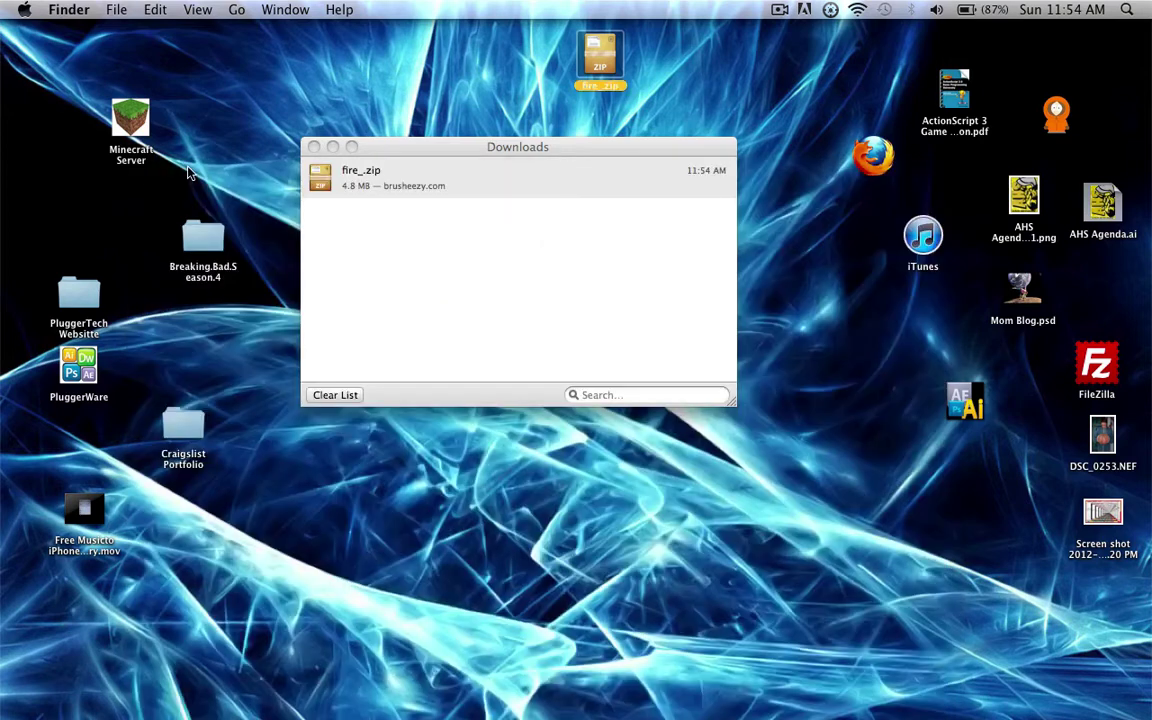
pyautogui.click(314, 147)
# Extract fire_.zip into a fire_ folder, trash the zip, and open the folder
pyautogui.moveTo(590, 58); pyautogui.dragTo(576, 178)
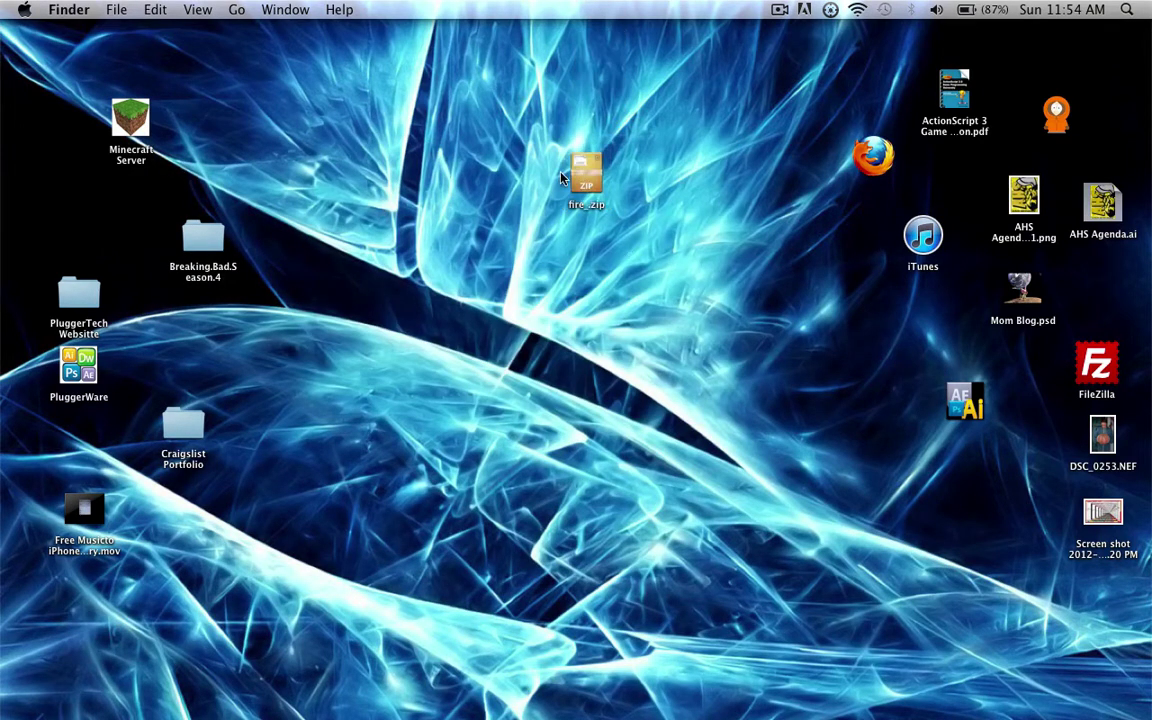
pyautogui.click(588, 172)
pyautogui.doubleClick(588, 172)
pyautogui.click(655, 268)
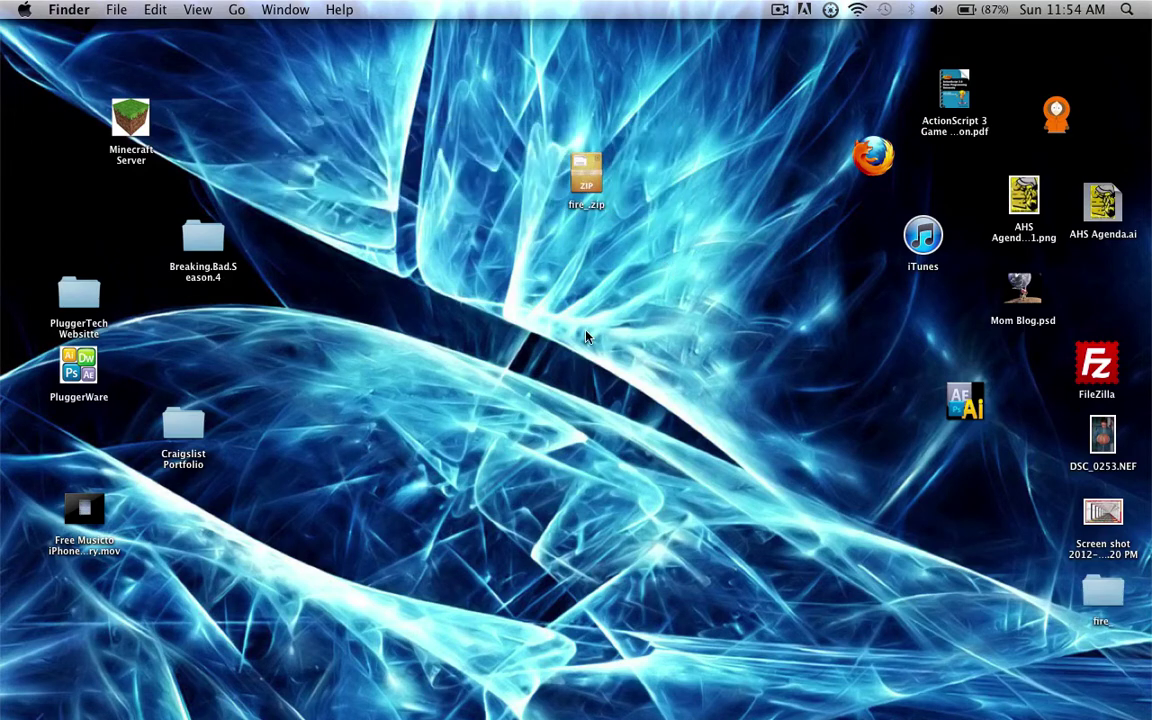
pyautogui.moveTo(1090, 593); pyautogui.dragTo(348, 262)
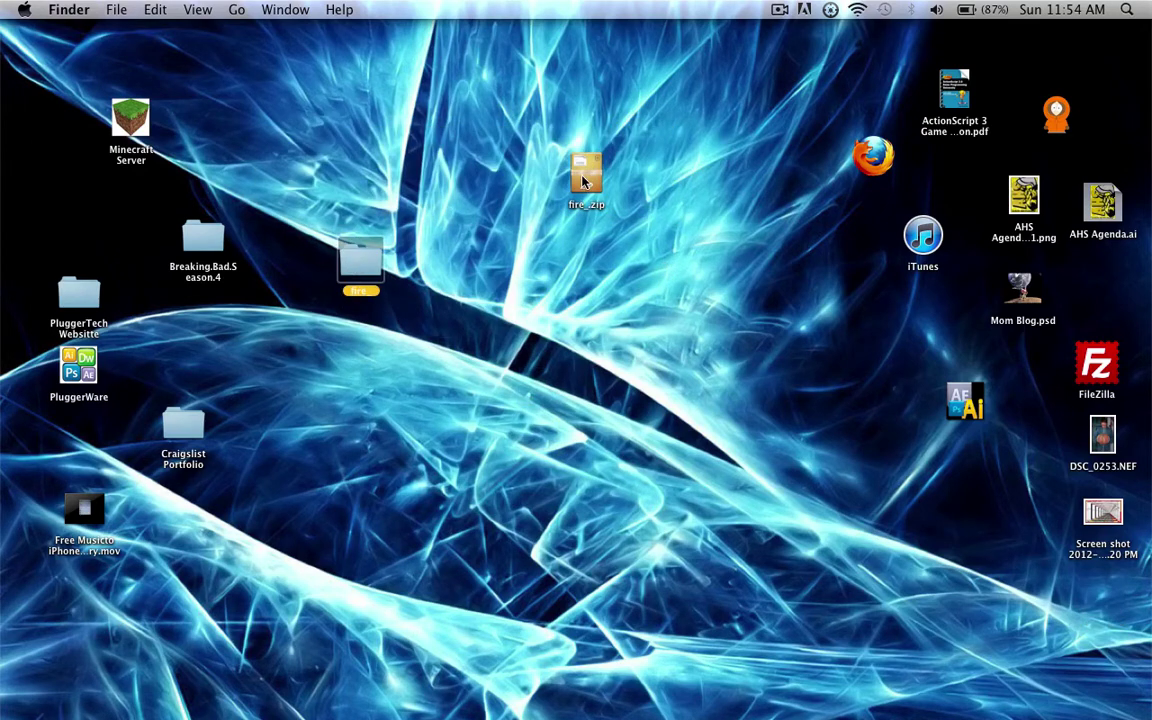
pyautogui.moveTo(586, 180); pyautogui.dragTo(1059, 690)
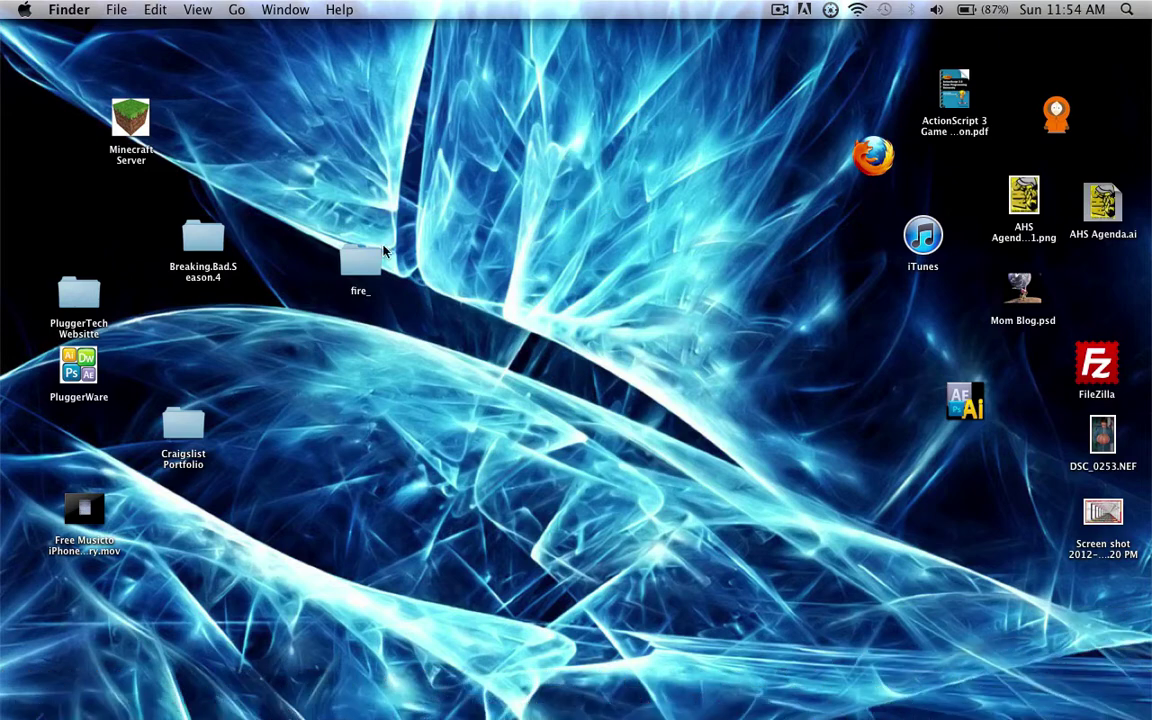
pyautogui.moveTo(384, 251); pyautogui.dragTo(525, 220)
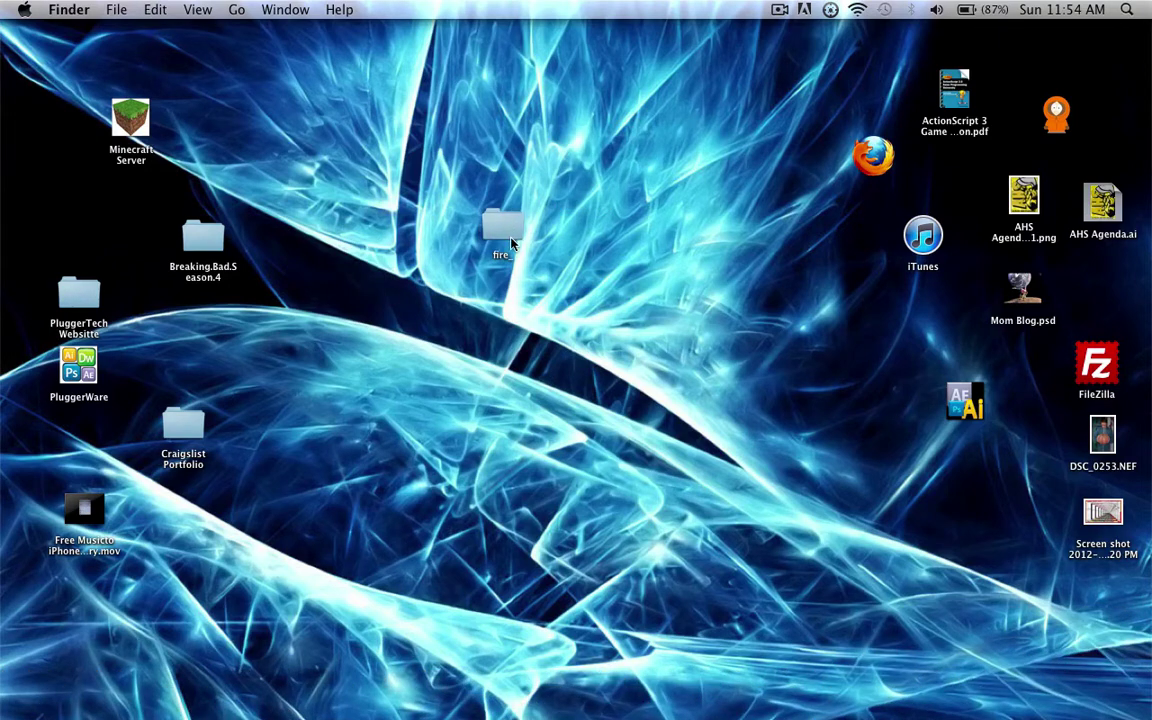
pyautogui.click(503, 179)
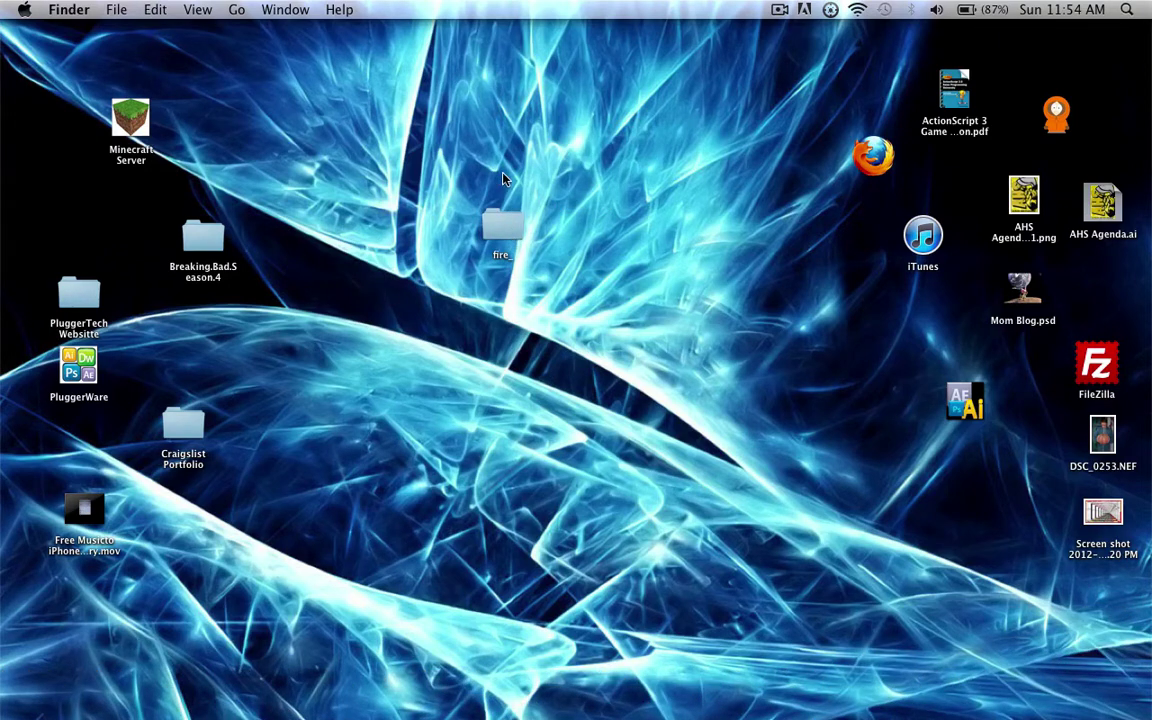
pyautogui.doubleClick(515, 240)
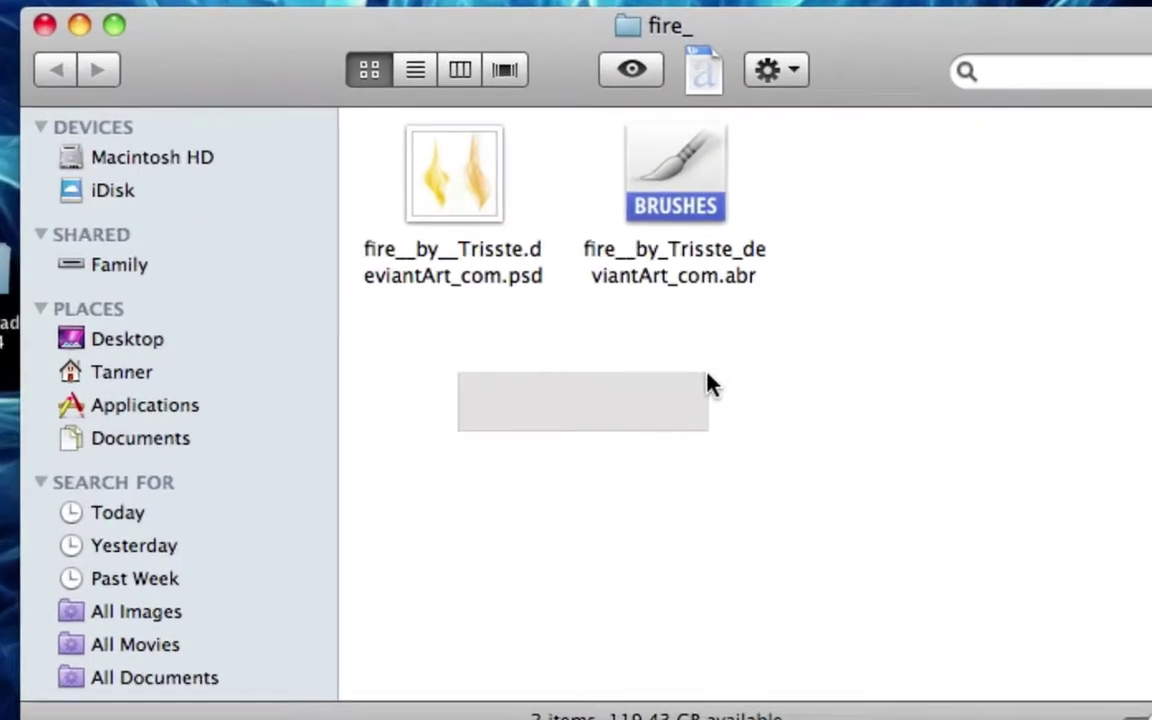
# Inspect the fire .psd file and the .abr brush file inside the fire_ folder
pyautogui.click(453, 175)
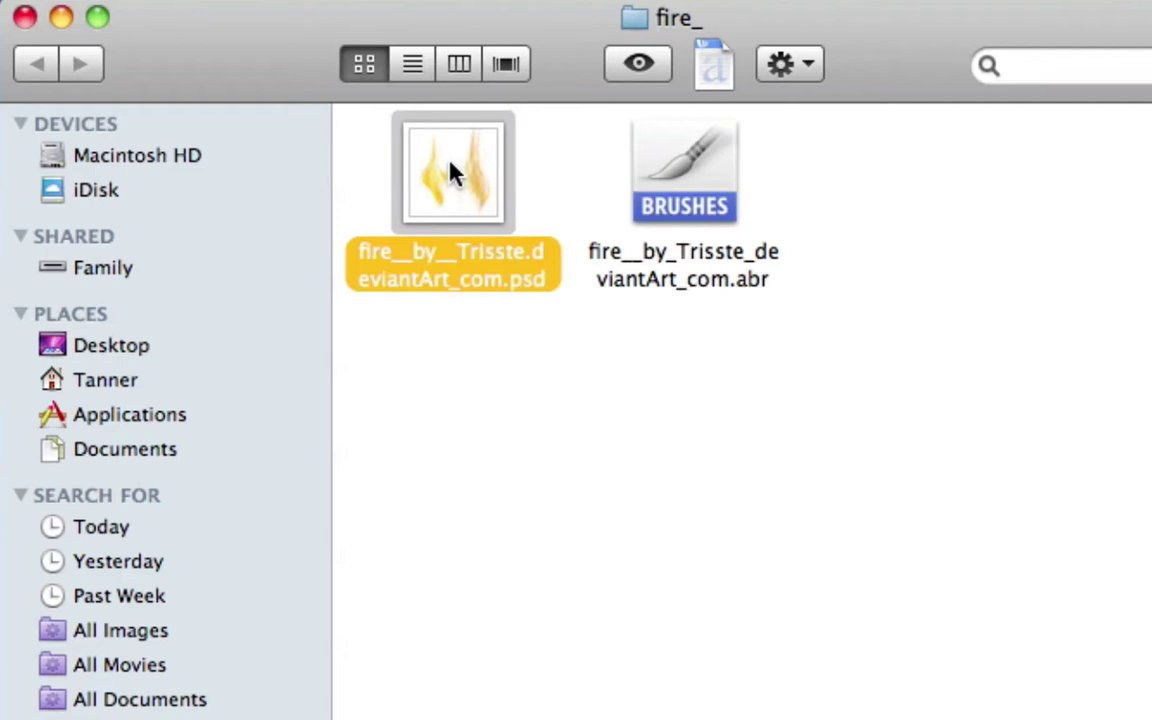
pyautogui.click(545, 390)
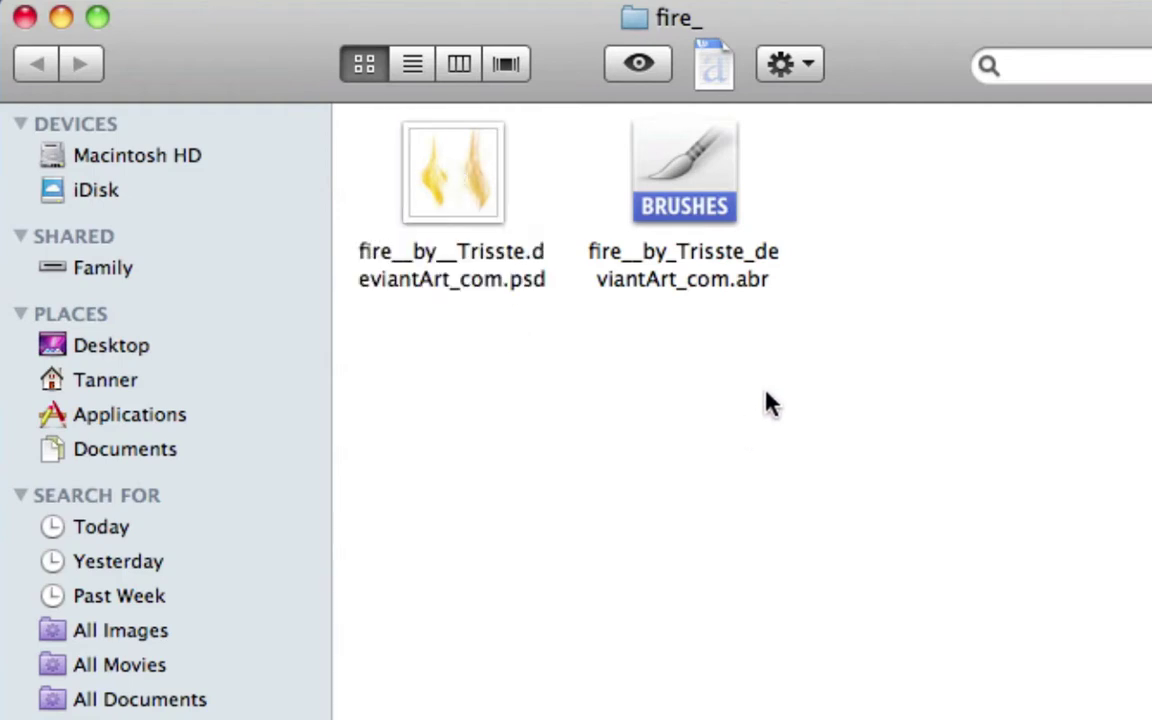
pyautogui.click(676, 232)
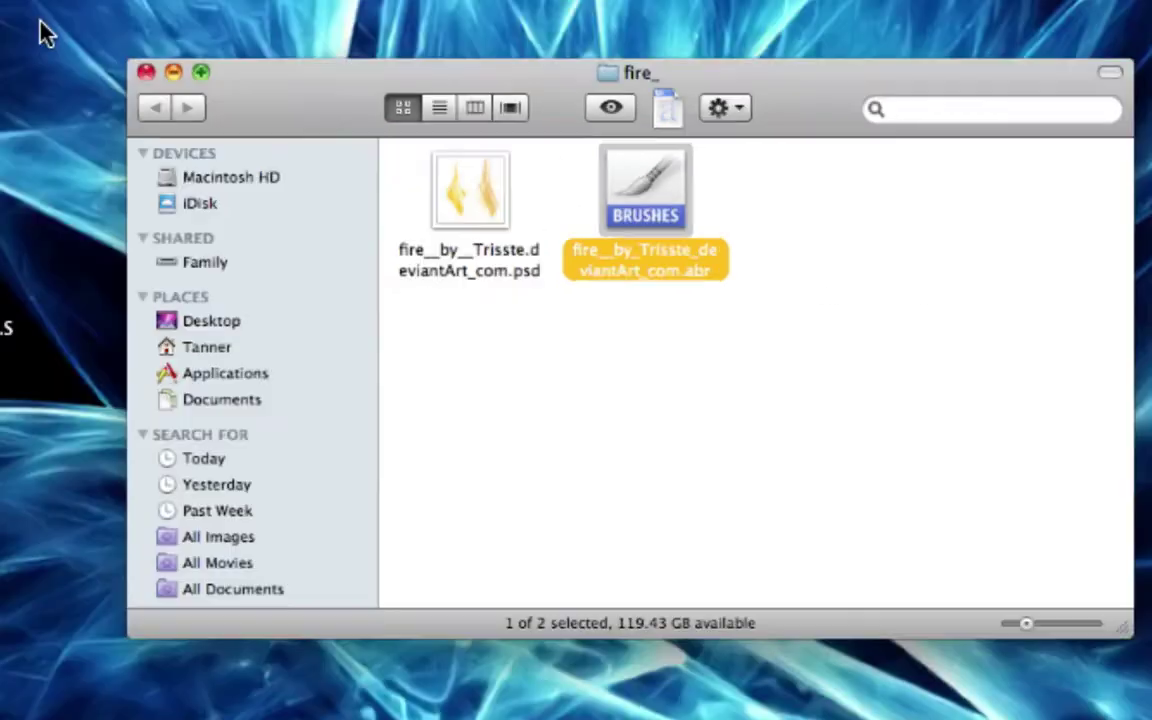
pyautogui.press('super+w')
pyautogui.click(501, 274)
pyautogui.doubleClick(505, 262)
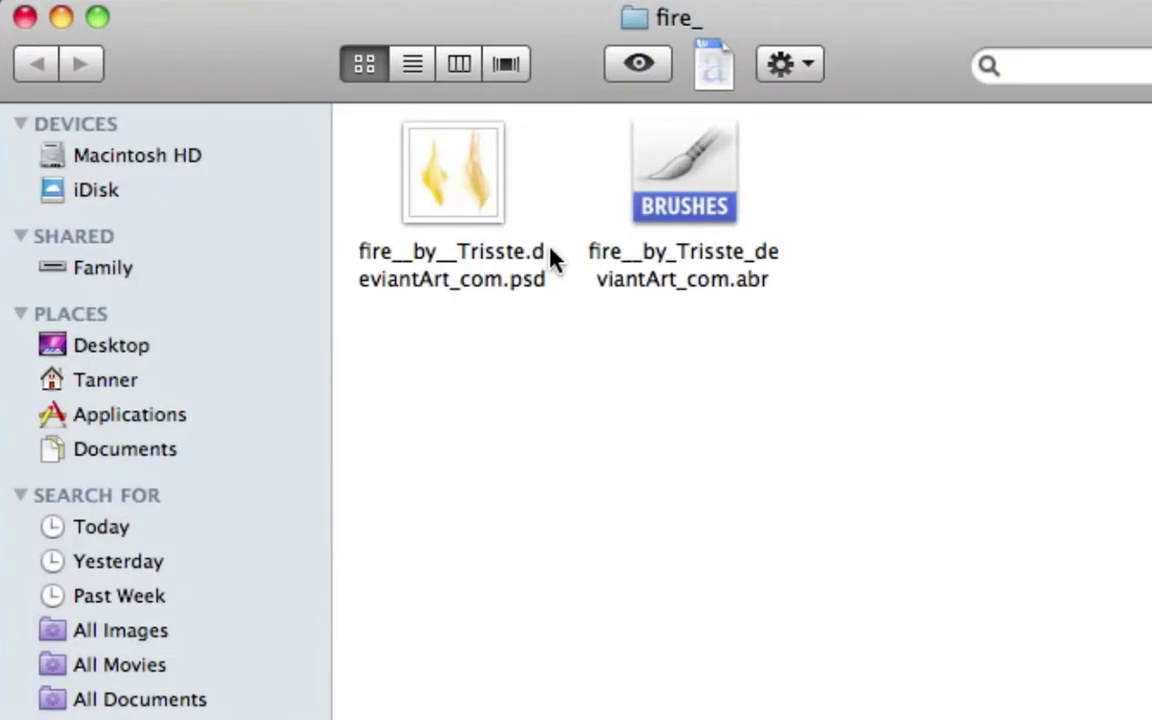
pyautogui.click(676, 183)
pyautogui.click(1137, 244)
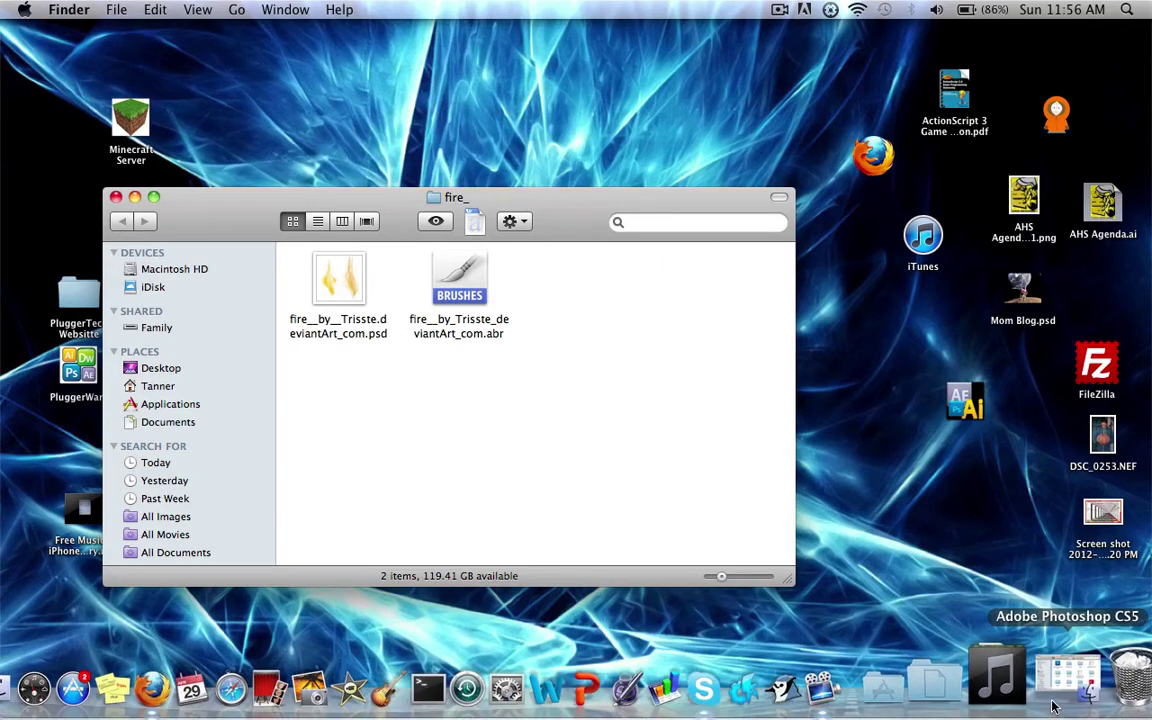
# Open the Adobe Photoshop CS5 Presets > Brushes folder from the Dock
pyautogui.click(1052, 707)
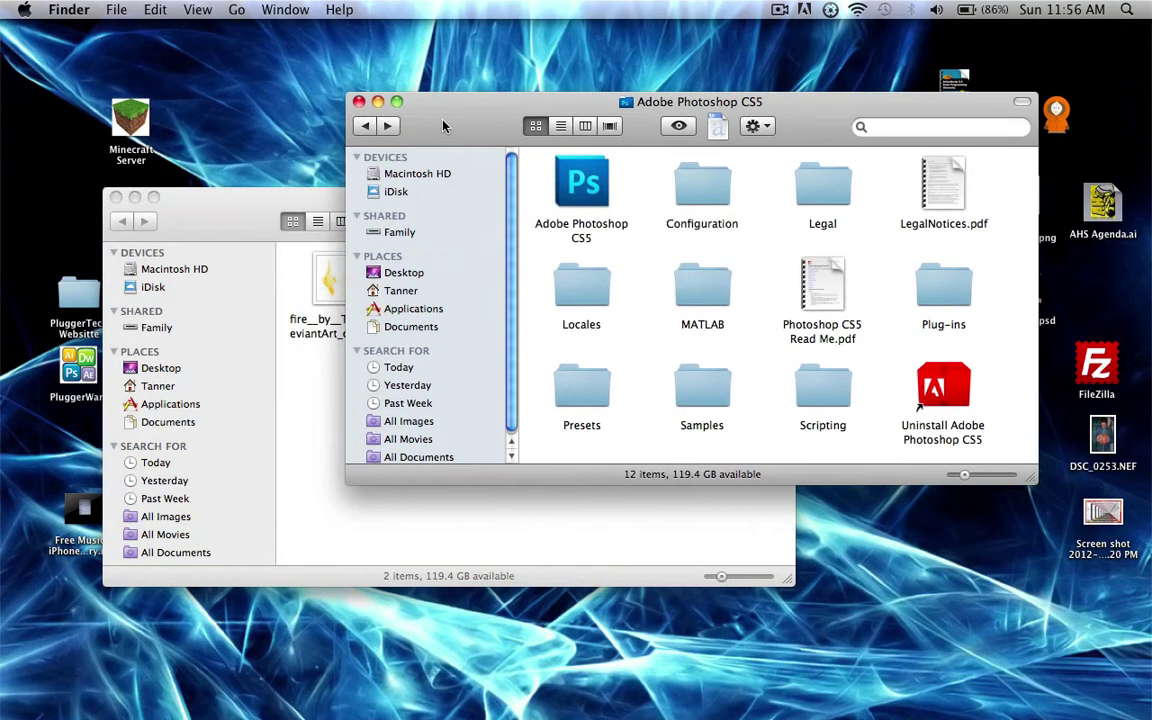
pyautogui.click(192, 195)
pyautogui.click(114, 198)
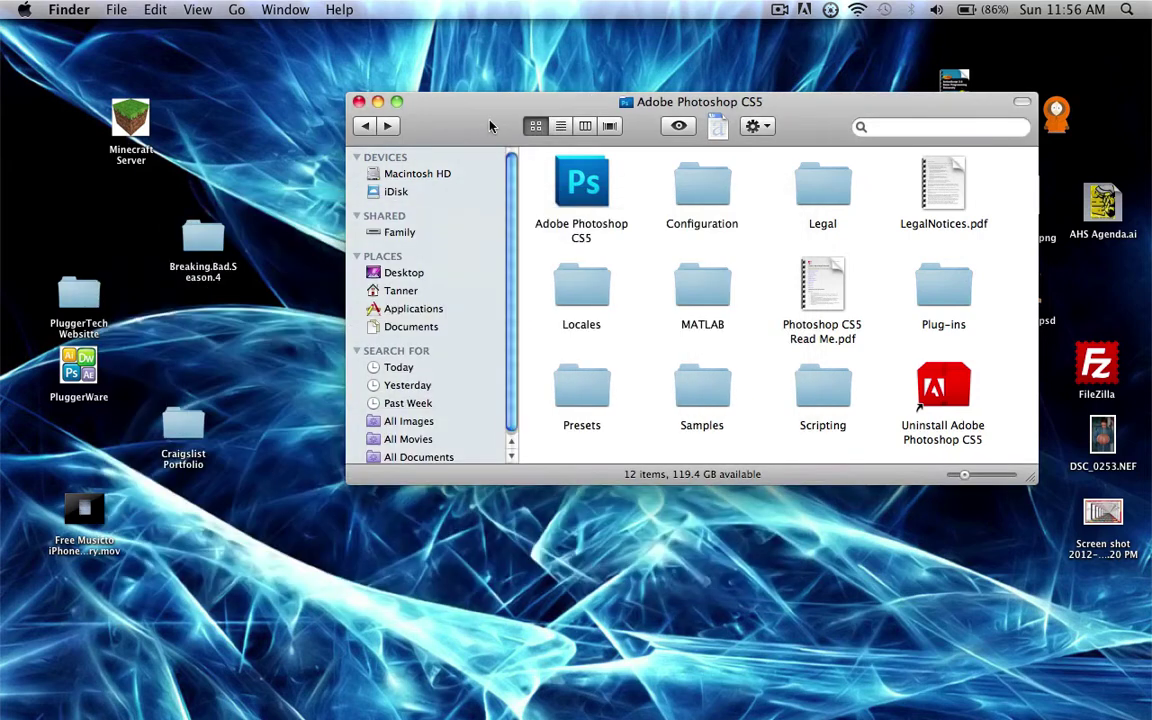
pyautogui.moveTo(490, 125); pyautogui.dragTo(387, 107)
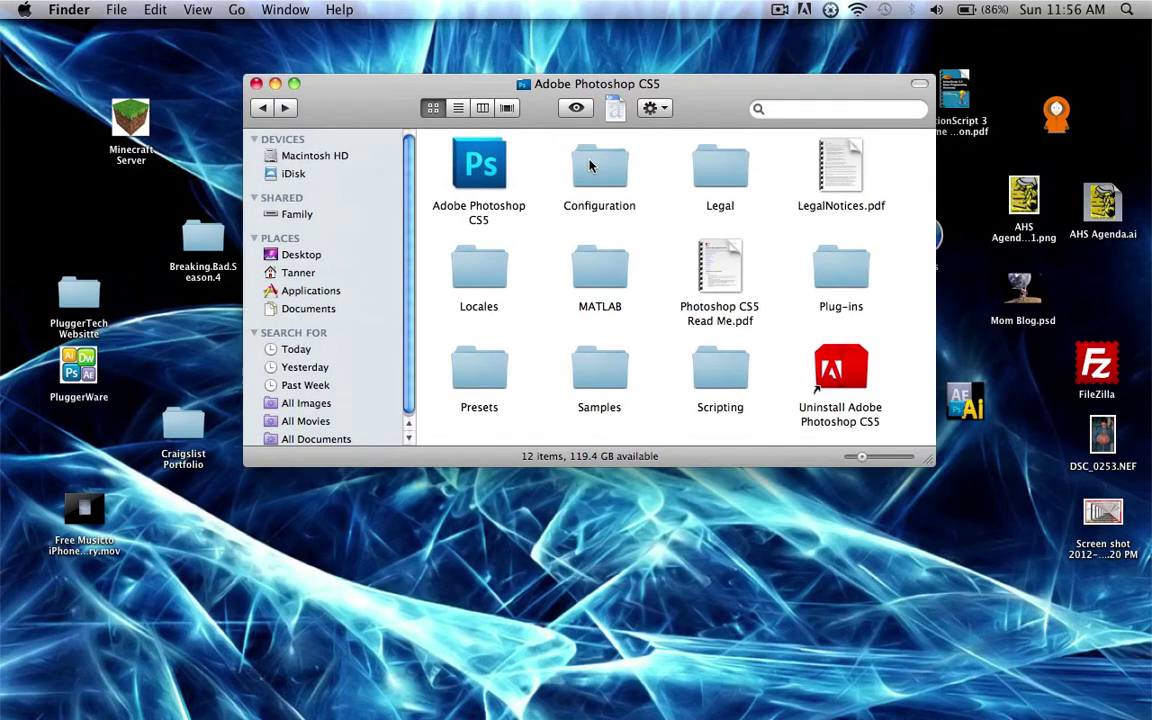
pyautogui.doubleClick(480, 368)
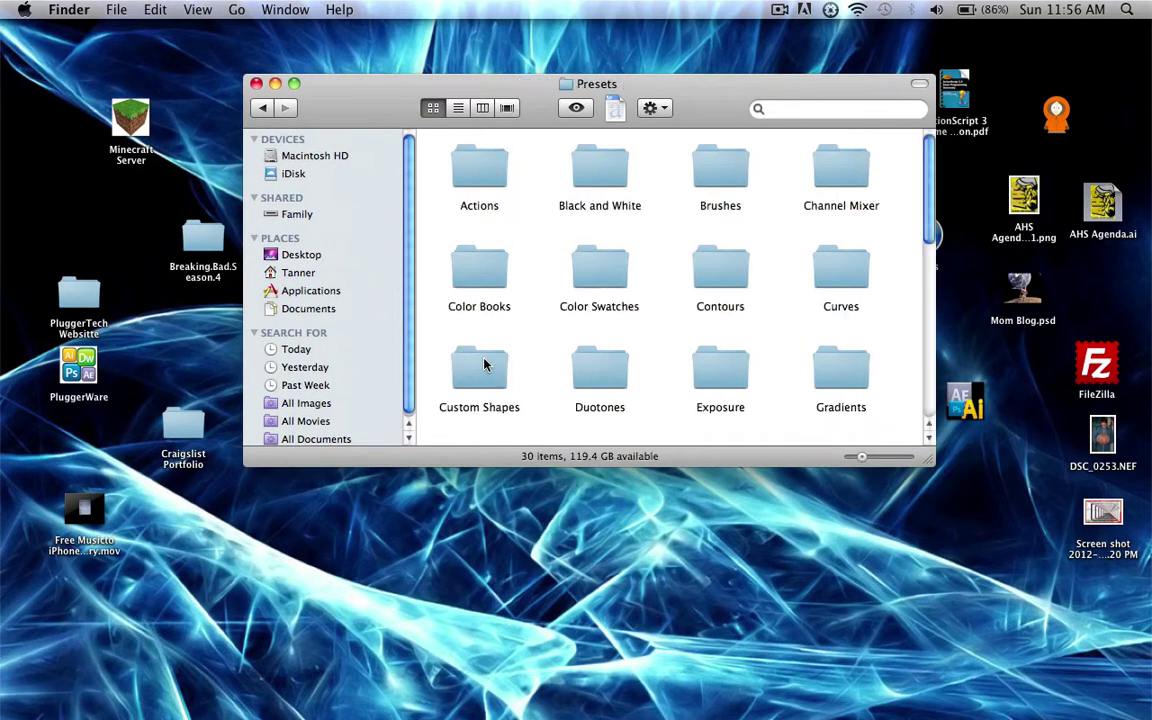
pyautogui.doubleClick(716, 176)
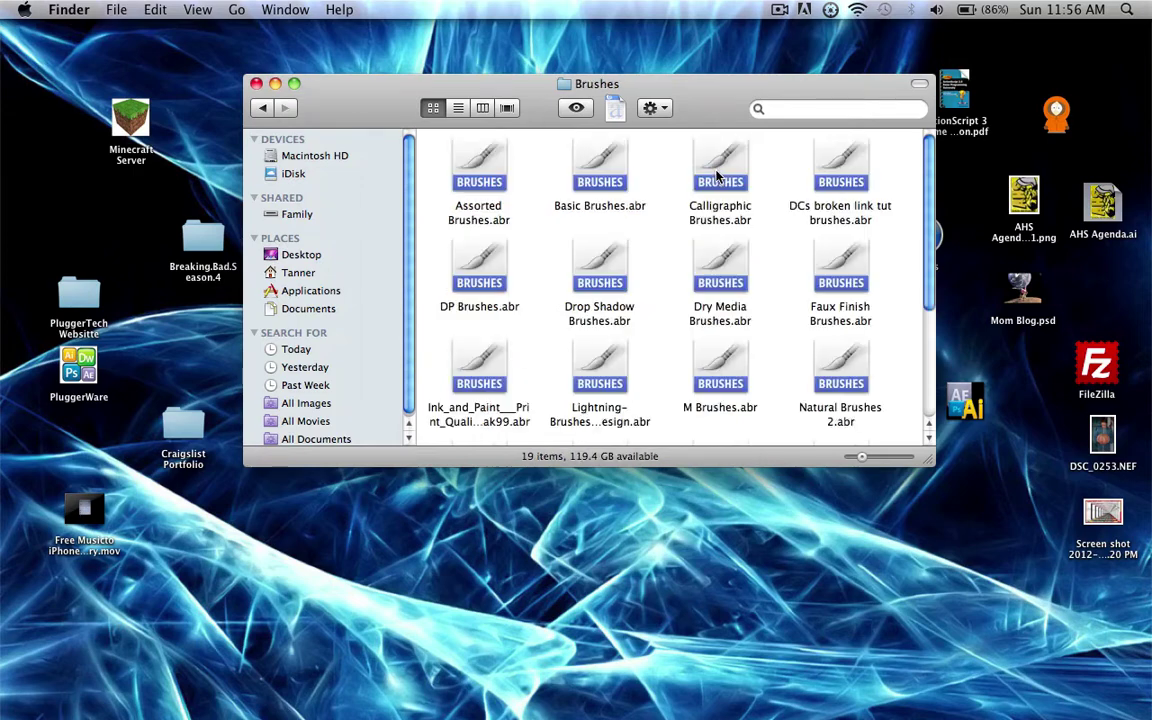
# Review the Brushes folder and reopen fire_ beside it
pyautogui.scroll(-5, 607, 210)
pyautogui.scroll(5, 608, 222)
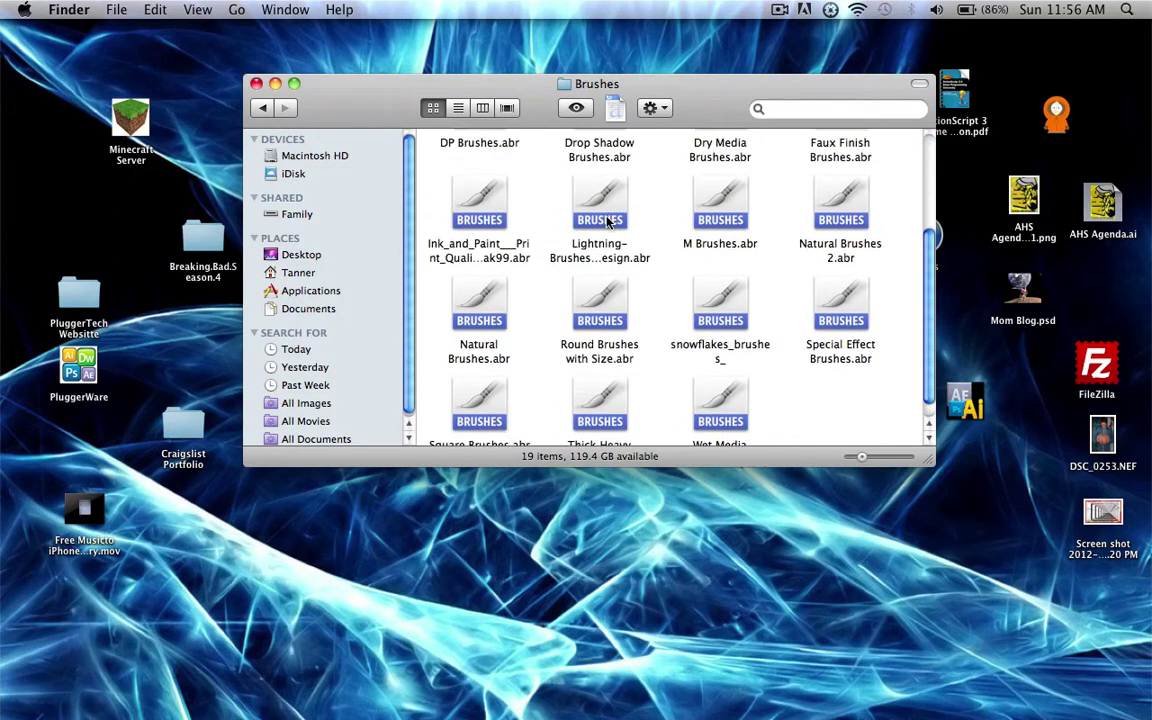
pyautogui.scroll(-5, 600, 220)
pyautogui.moveTo(413, 98)
pyautogui.mouseDown()
pyautogui.moveTo(530, 445)
pyautogui.moveTo(495, 310)
pyautogui.moveTo(452, 283)
pyautogui.moveTo(655, 385)
pyautogui.moveTo(985, 685)
pyautogui.moveTo(888, 577)
pyautogui.mouseUp()
pyautogui.doubleClick(450, 222)
# Close fire_ and rename the copied brush file in Brushes to fire.abr
pyautogui.click(772, 535)
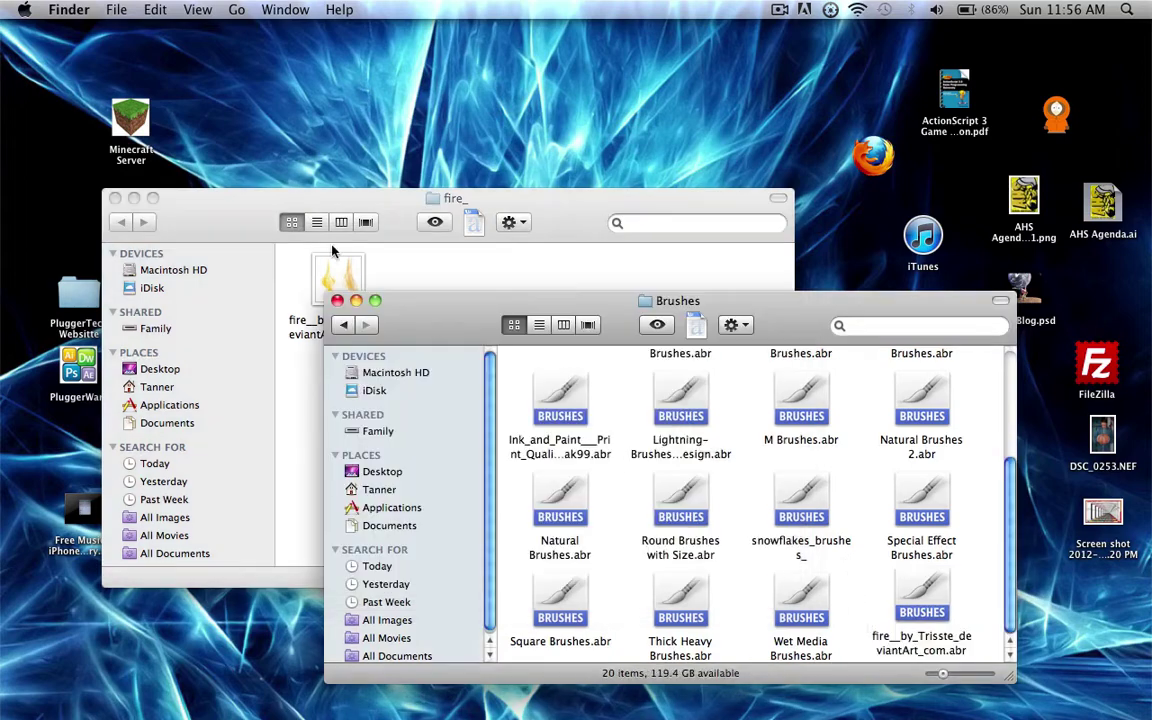
pyautogui.click(115, 198)
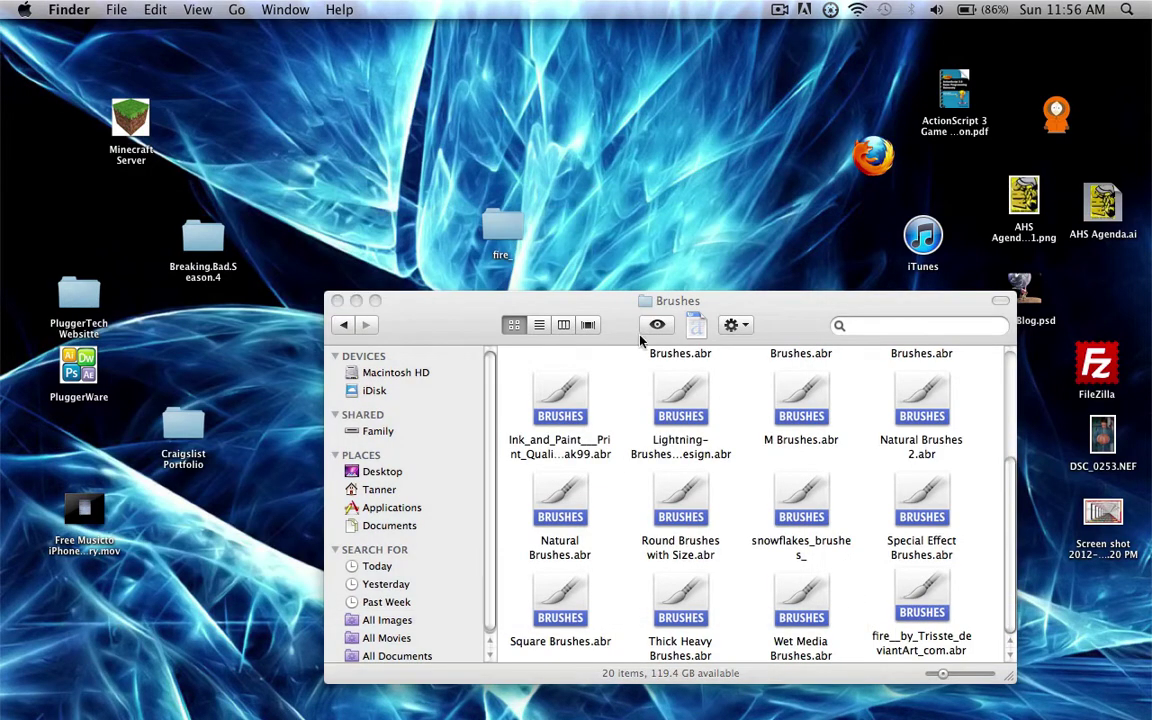
pyautogui.moveTo(595, 305); pyautogui.dragTo(544, 239)
pyautogui.click(883, 567)
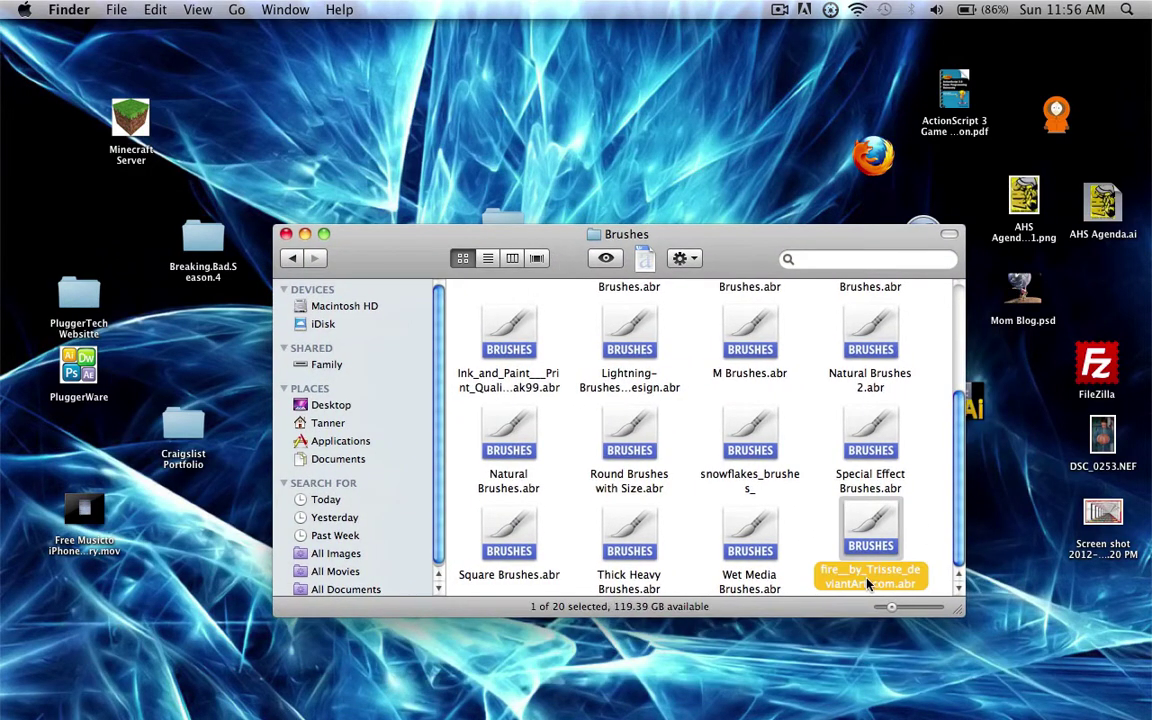
pyautogui.click(867, 578)
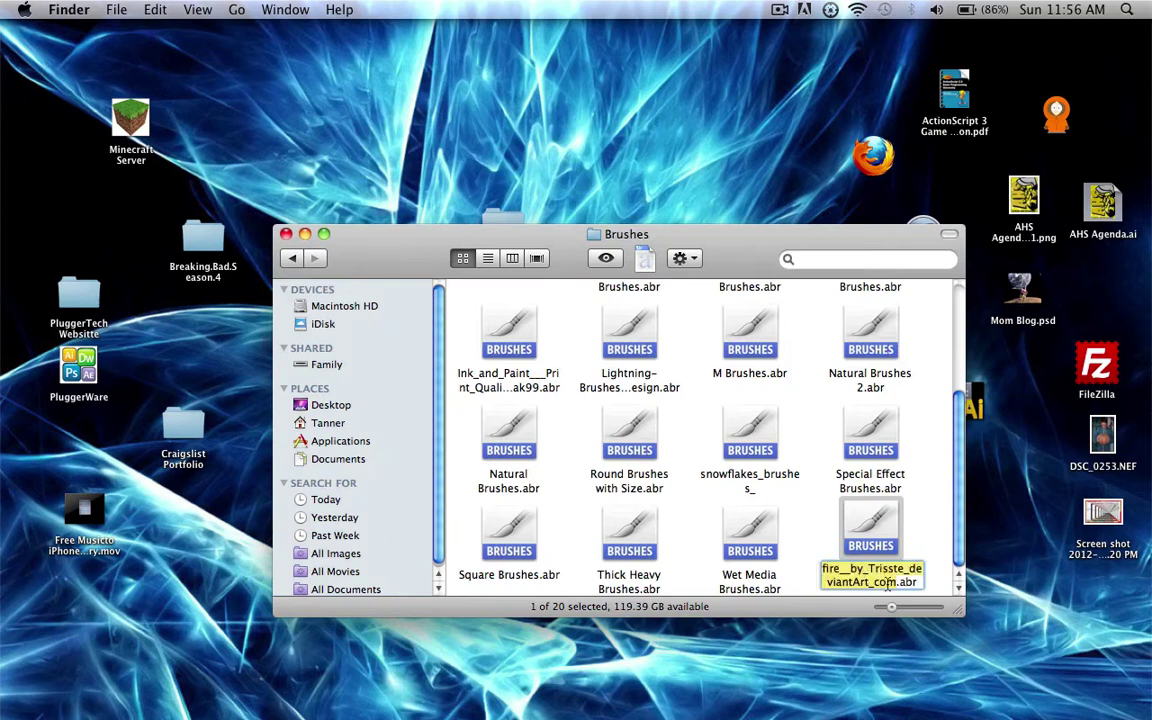
pyautogui.click(897, 583)
pyautogui.press('super+a')
pyautogui.press('BackSpace')
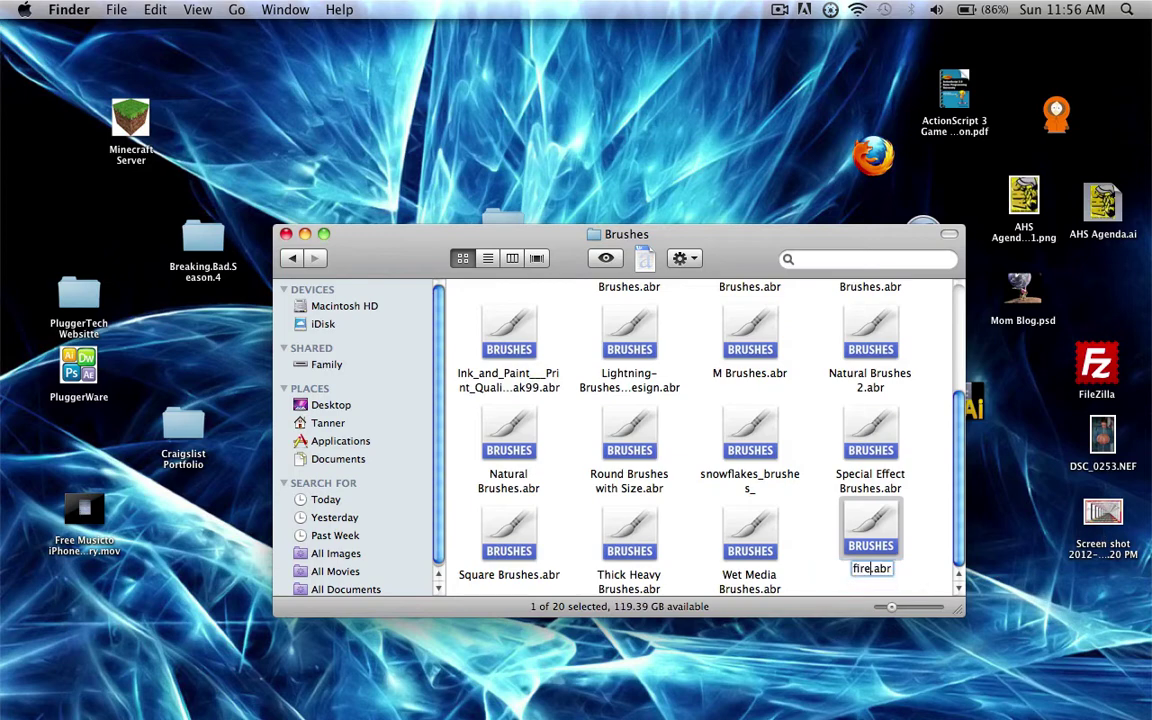
pyautogui.press('Return')
# Deselect fire.abr and close the Brushes folder window
pyautogui.click(897, 513)
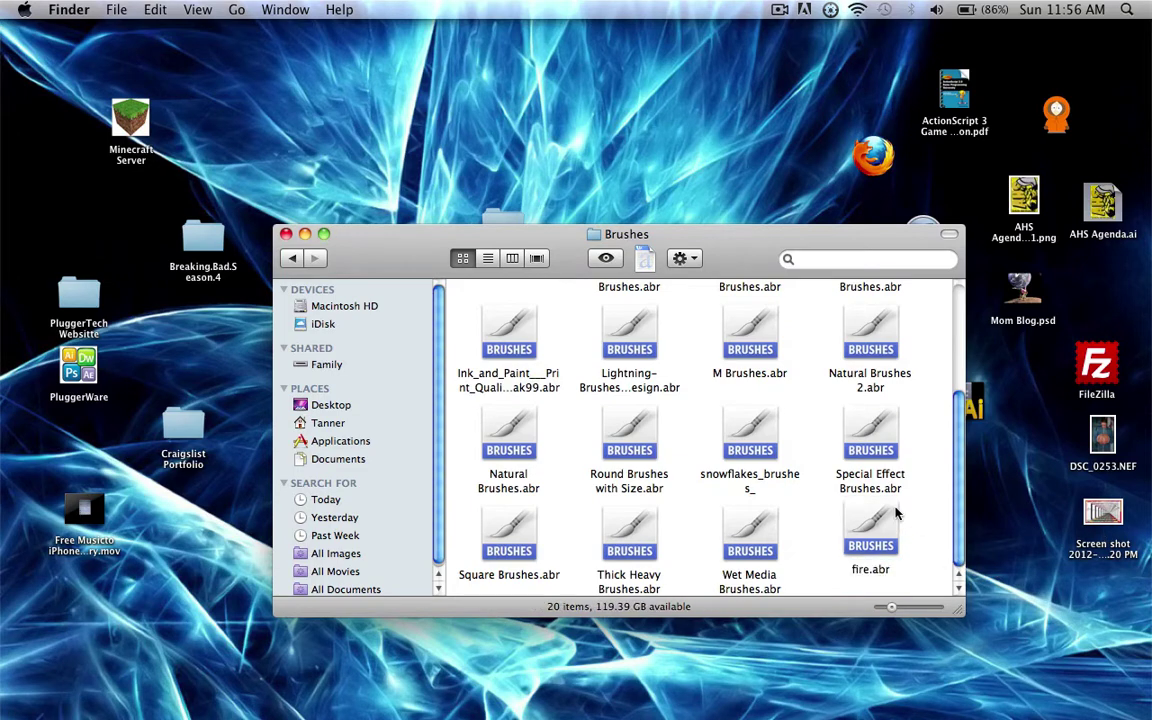
pyautogui.click(285, 234)
pyautogui.moveTo(900, 705)
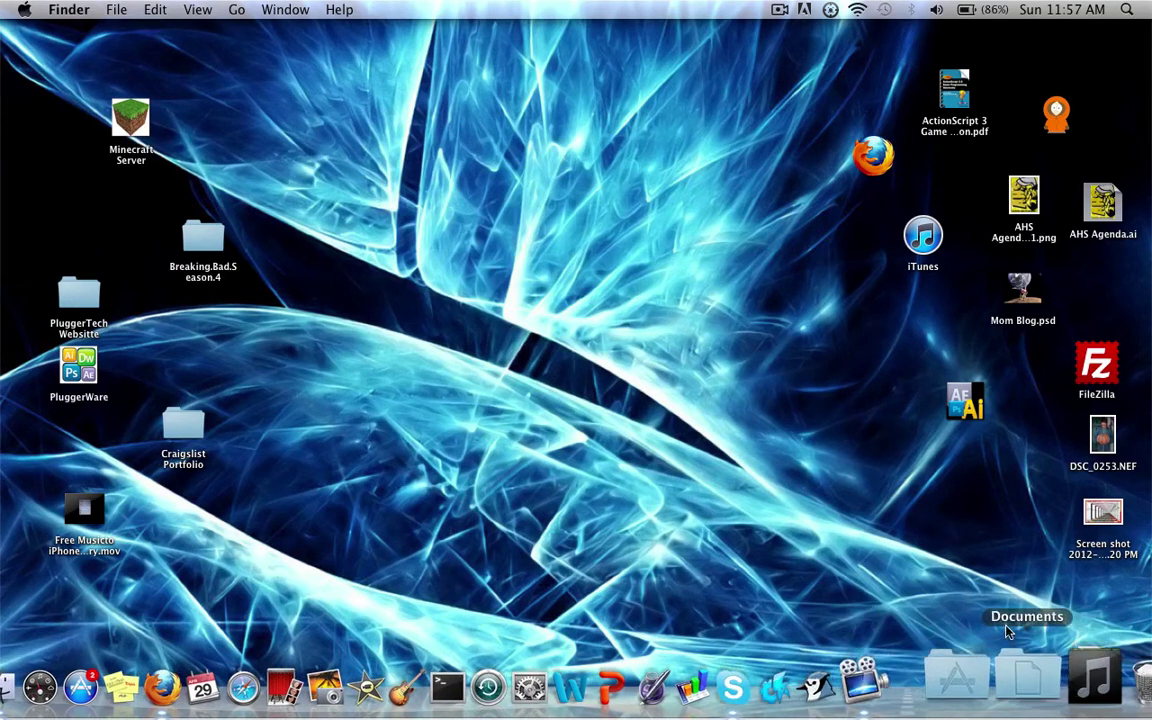
# Use File > New to create a 512 × 512 px white document named 'fire test'
pyautogui.moveTo(338, 626); pyautogui.dragTo(435, 597)
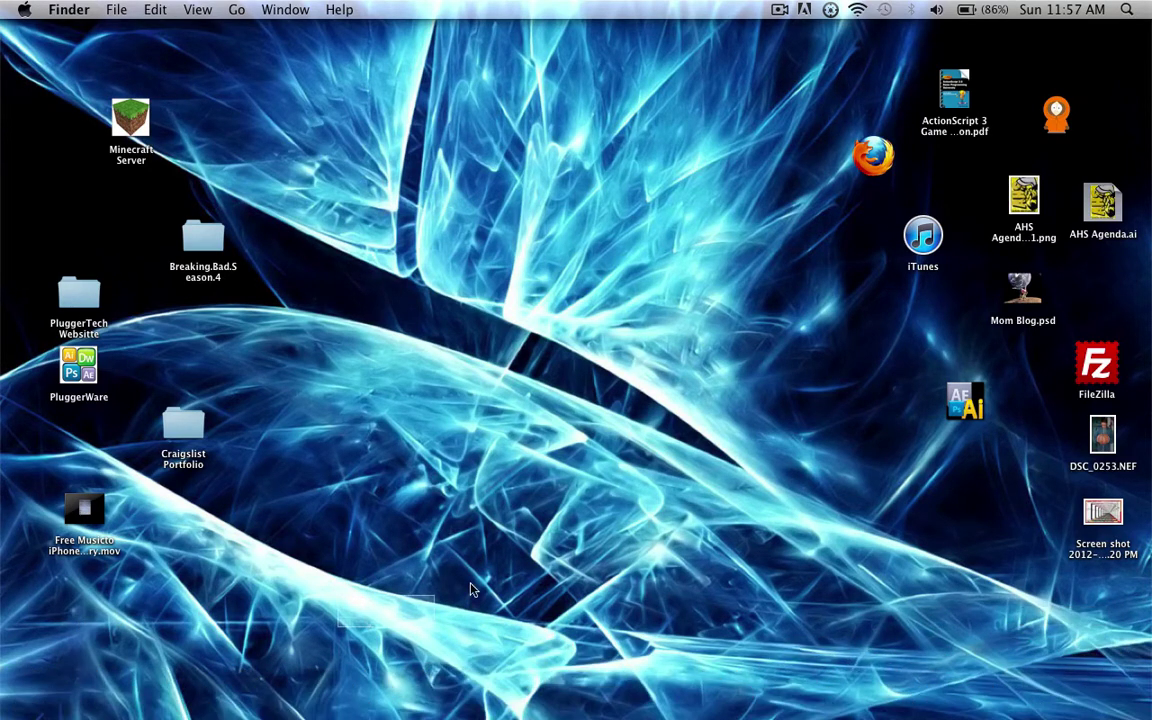
pyautogui.moveTo(591, 565); pyautogui.dragTo(303, 336)
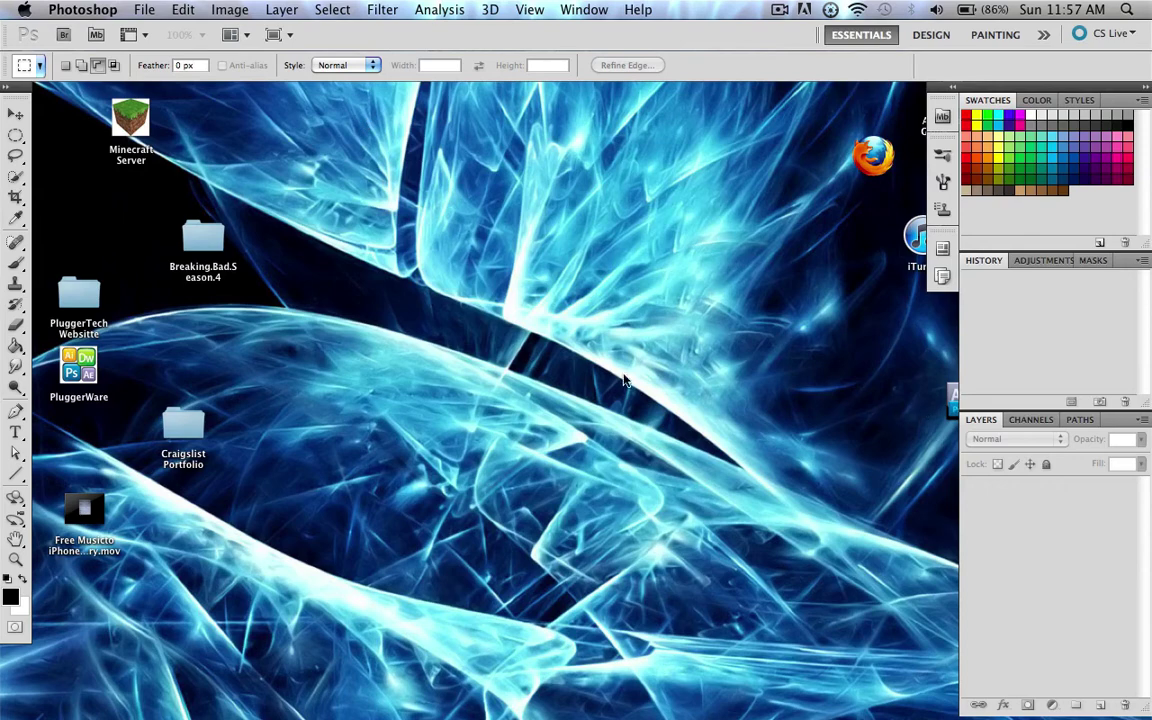
pyautogui.click(148, 8)
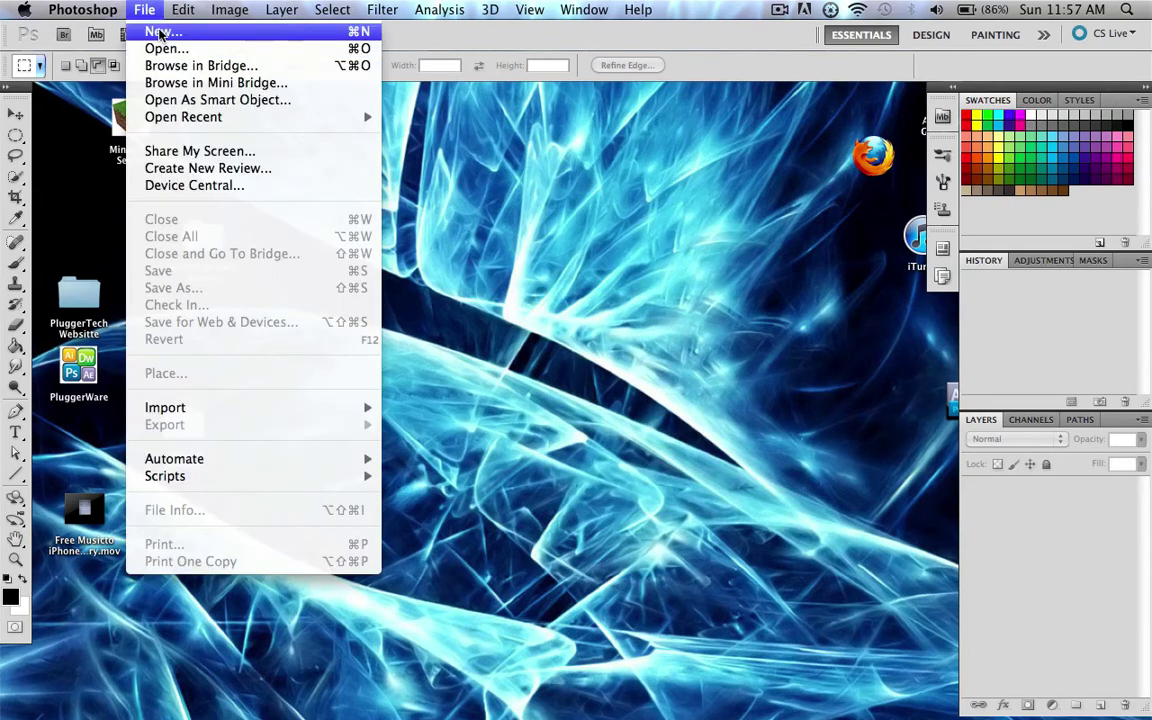
pyautogui.click(160, 33)
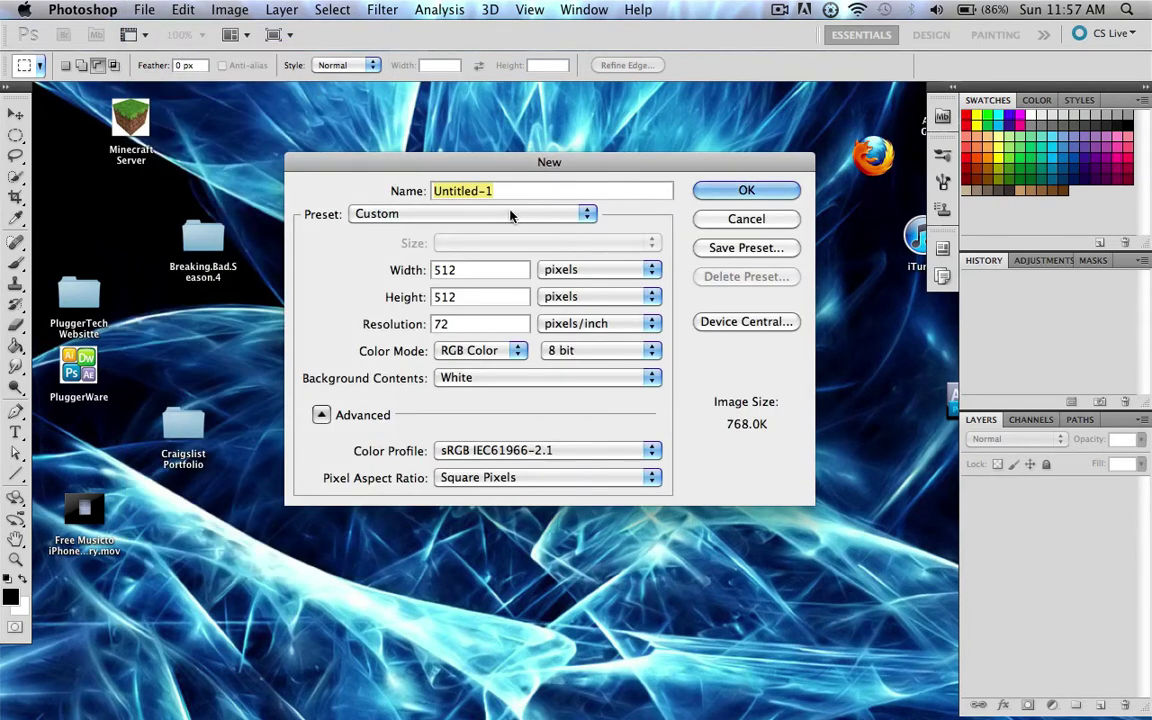
pyautogui.write('fire test')
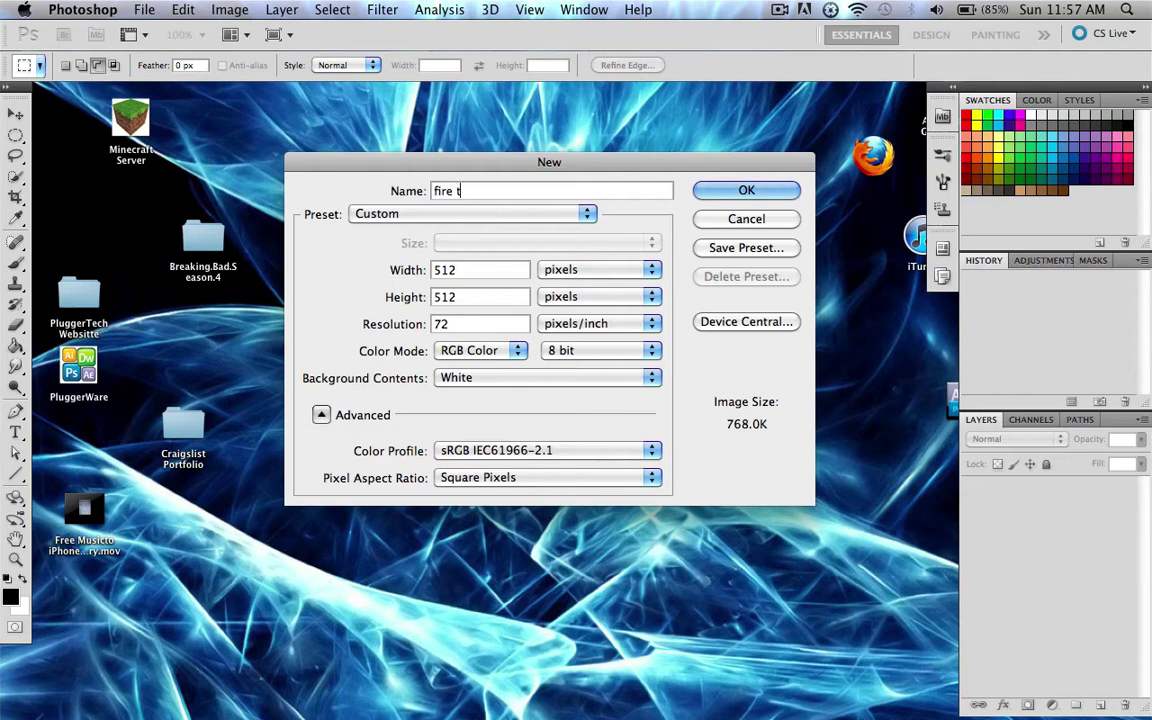
pyautogui.click(722, 218)
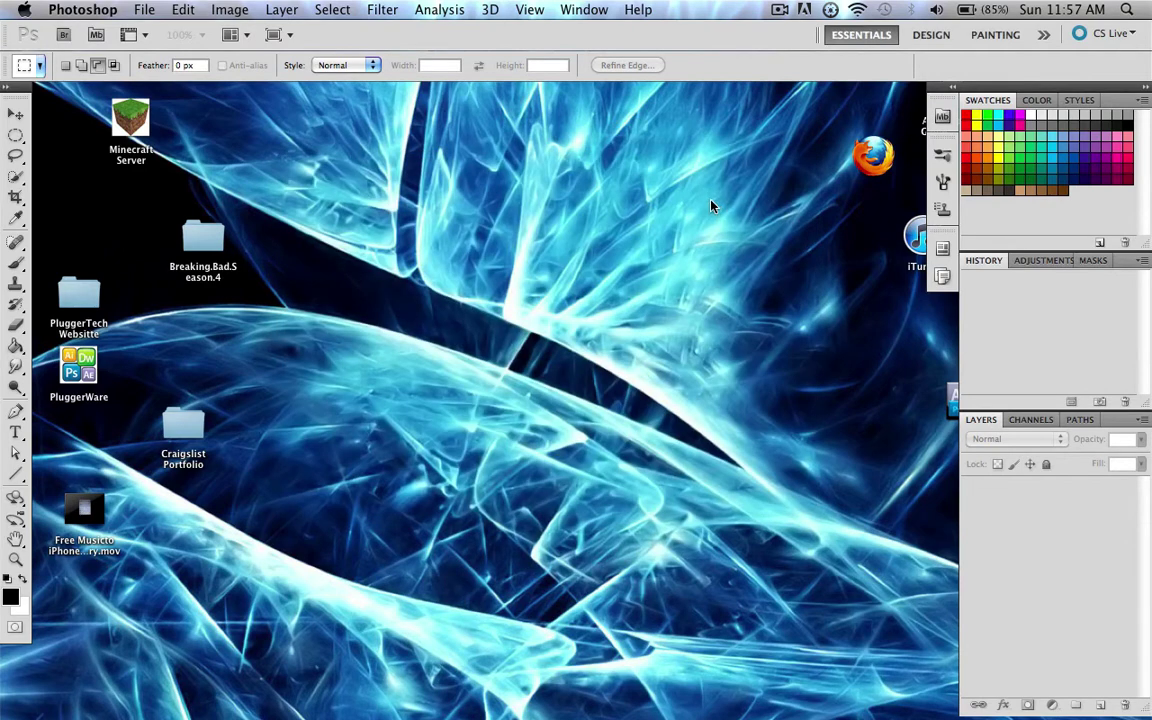
pyautogui.click(140, 9)
pyautogui.click(150, 28)
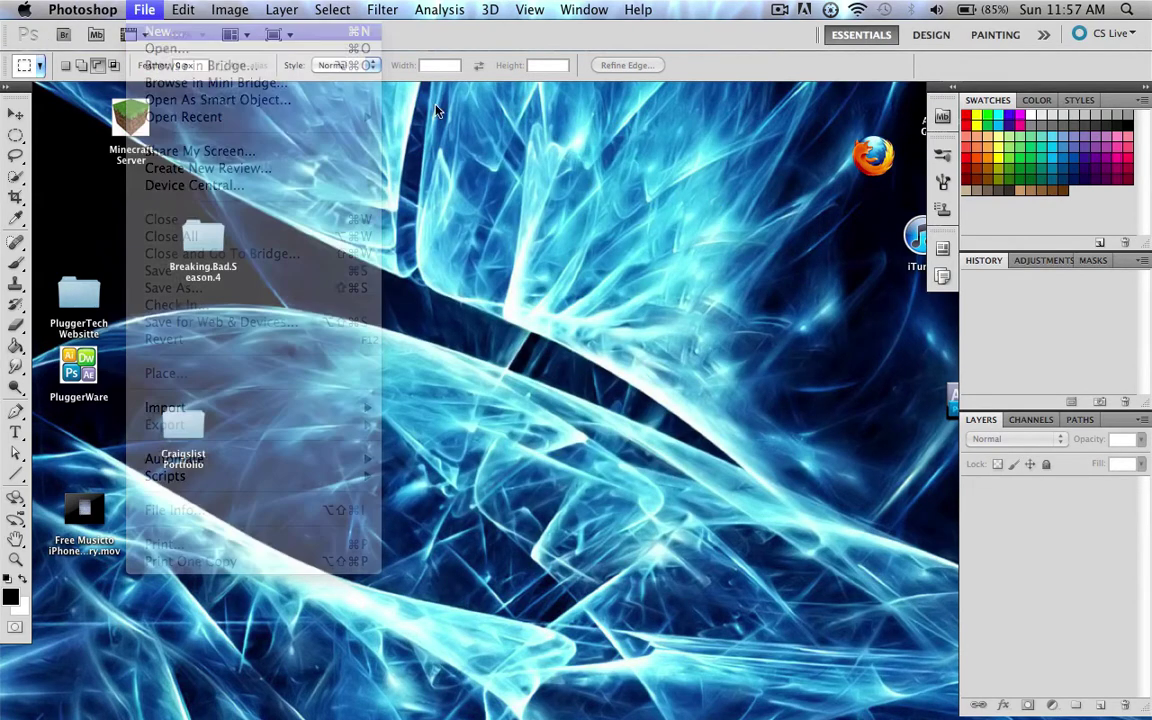
pyautogui.write('fire test')
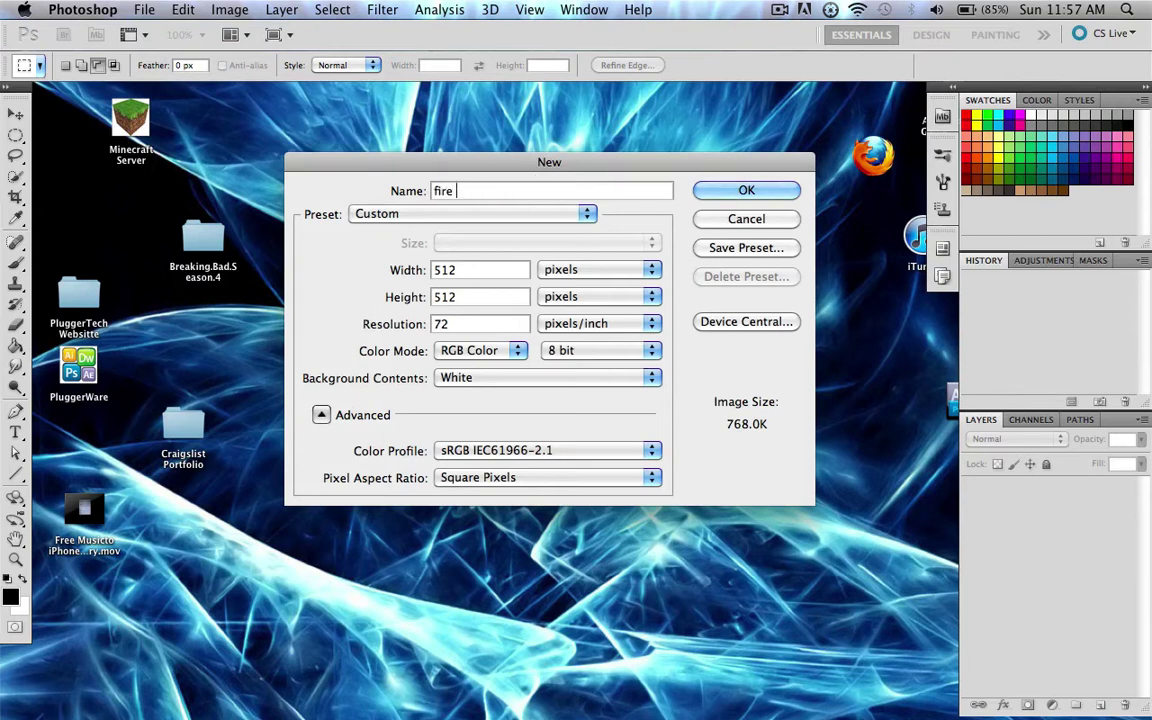
pyautogui.click(737, 190)
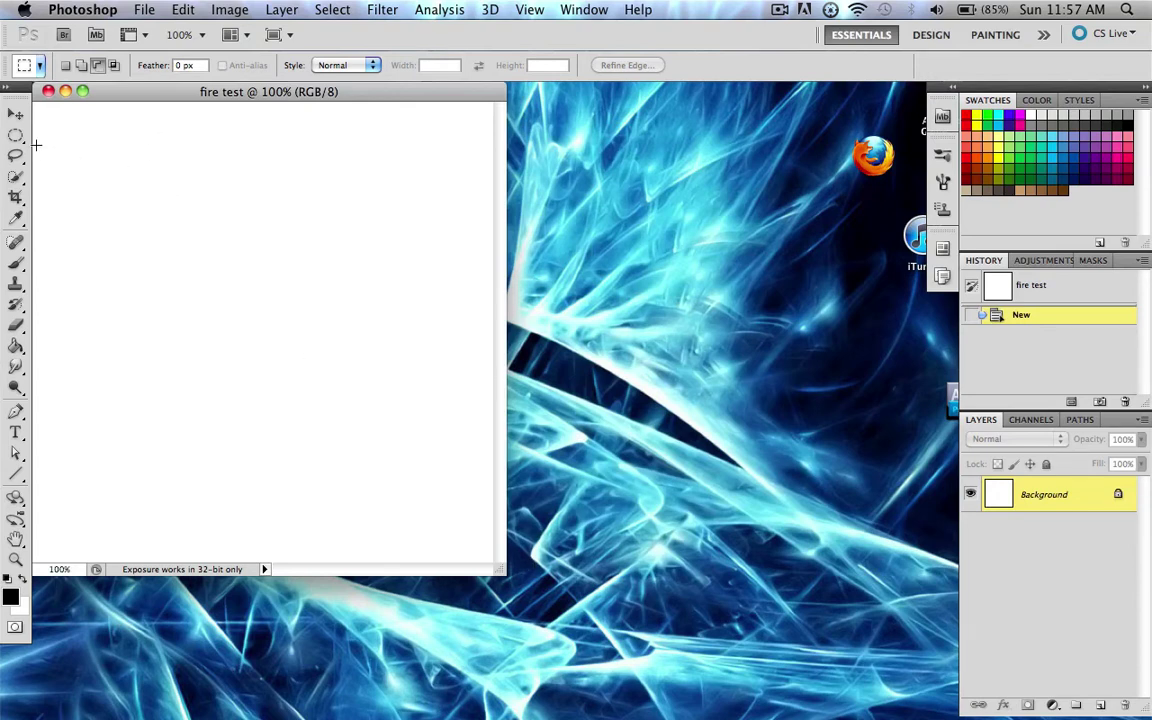
# Select the Brush tool and reset the brush presets to the defaults
pyautogui.click(17, 263)
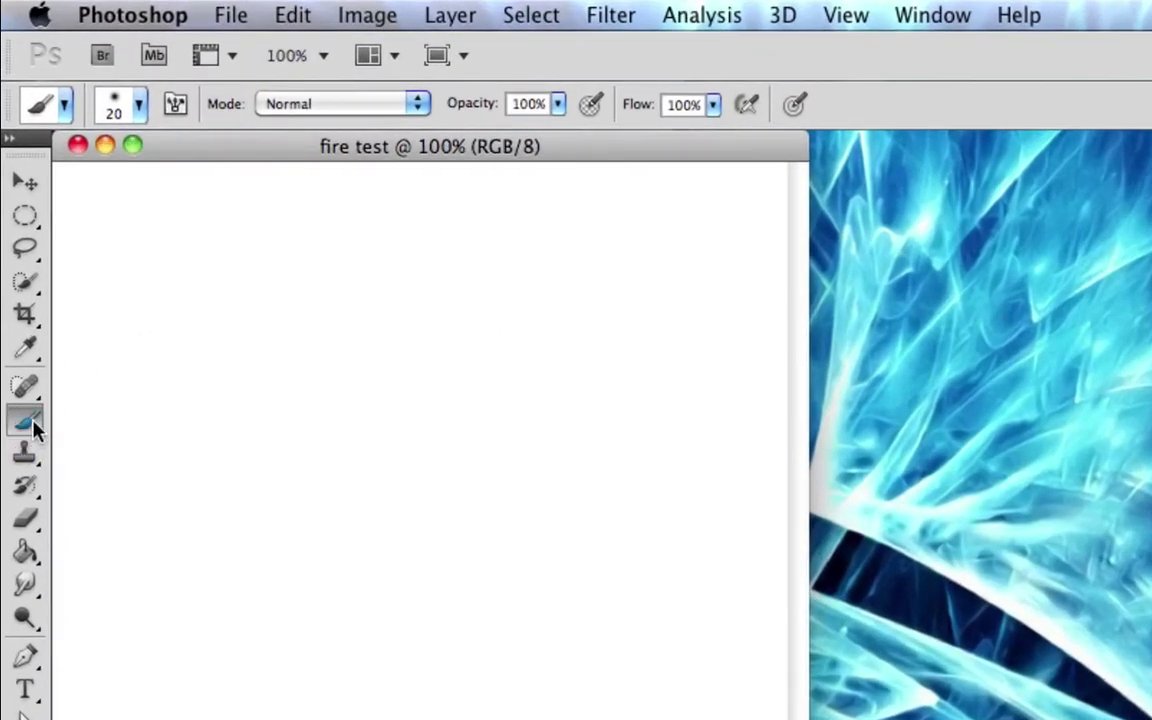
pyautogui.click(141, 110)
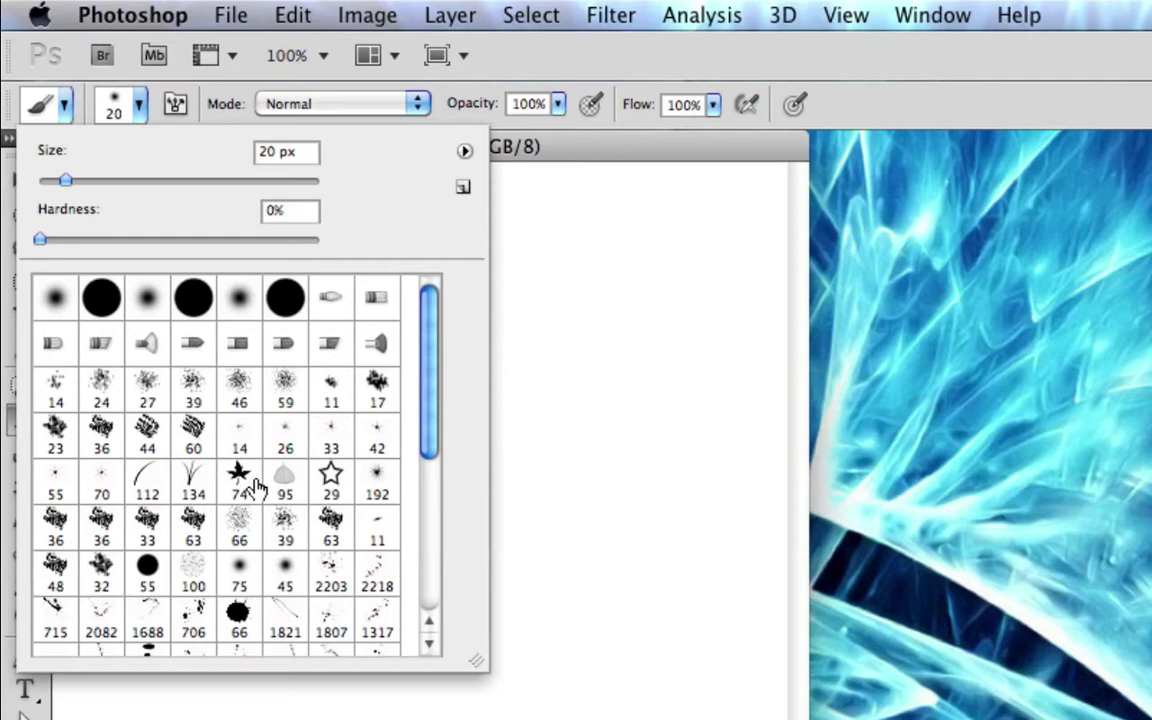
pyautogui.scroll(-5, 255, 487)
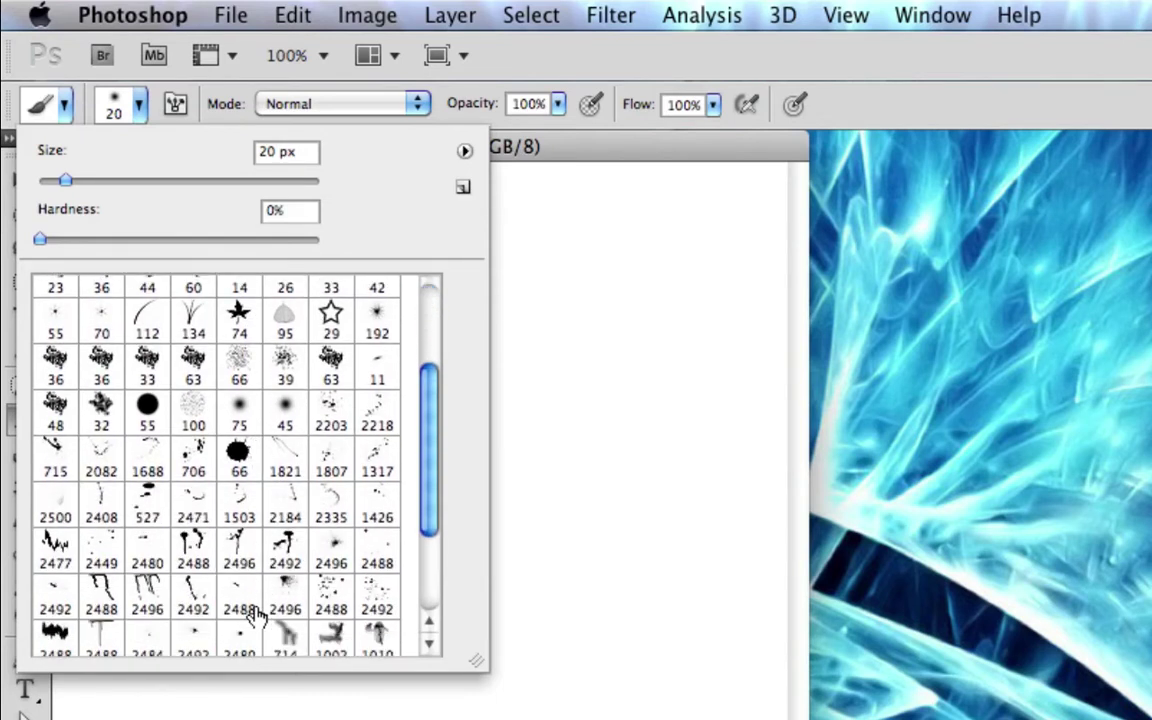
pyautogui.scroll(-2, 180, 599)
pyautogui.scroll(2, 183, 600)
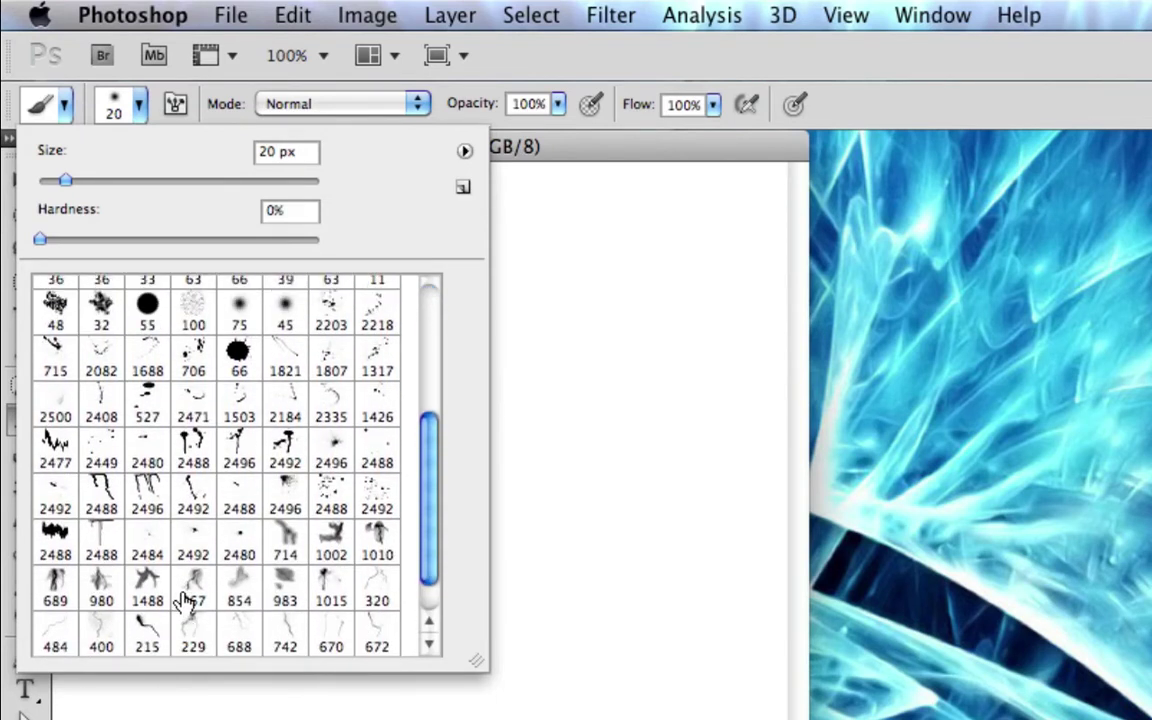
pyautogui.scroll(4, 183, 600)
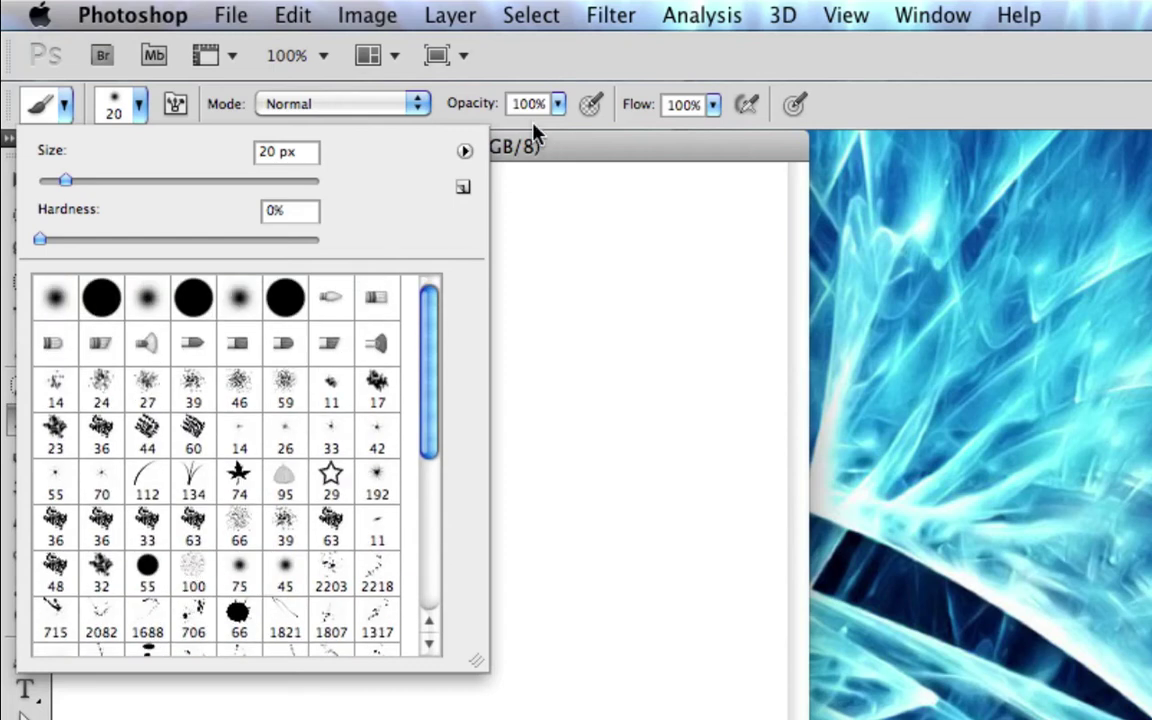
pyautogui.click(464, 151)
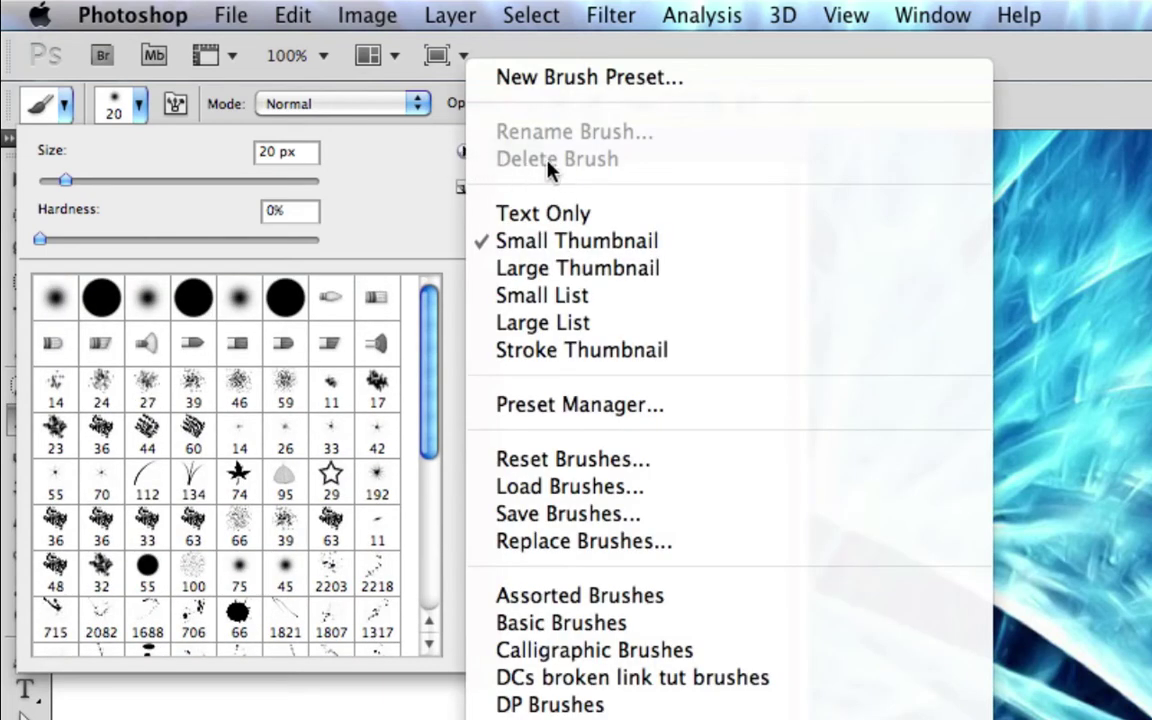
pyautogui.click(464, 152)
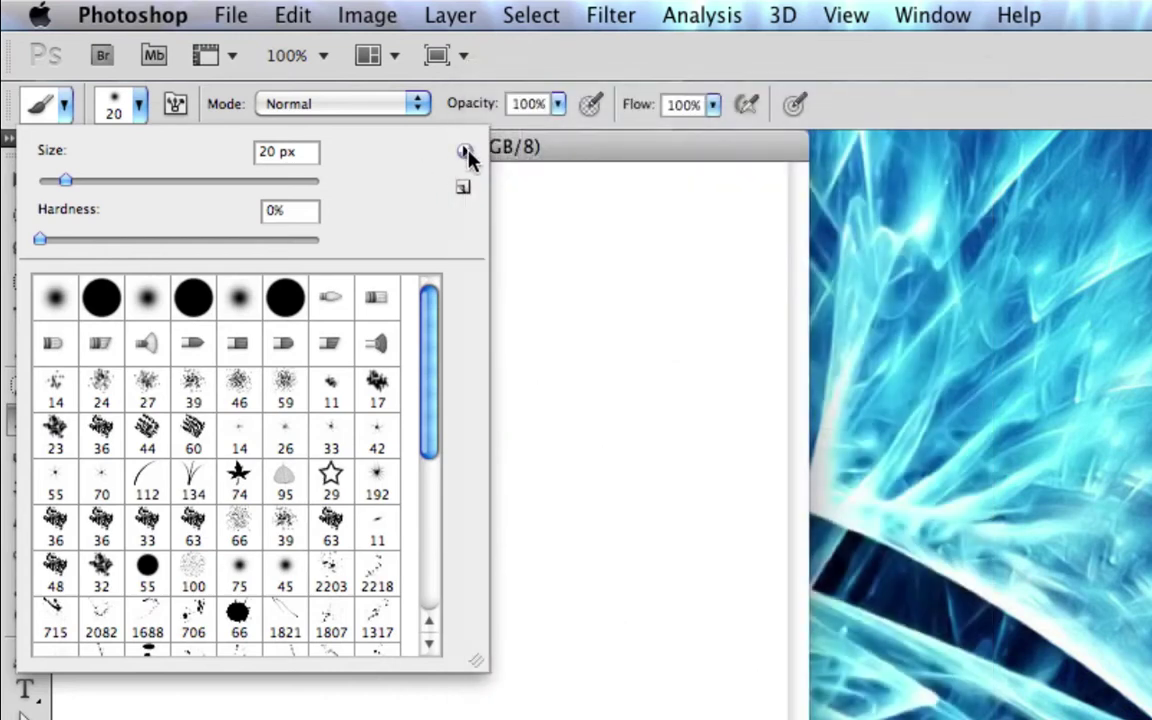
pyautogui.click(465, 151)
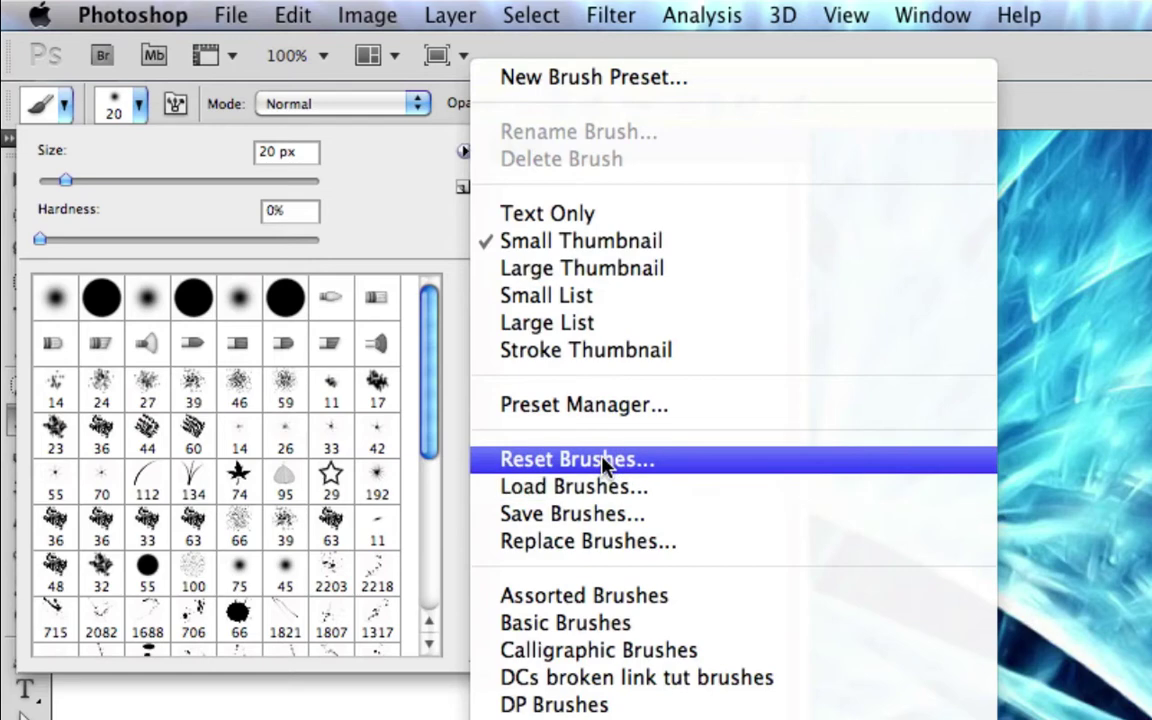
pyautogui.click(540, 462)
pyautogui.click(1140, 432)
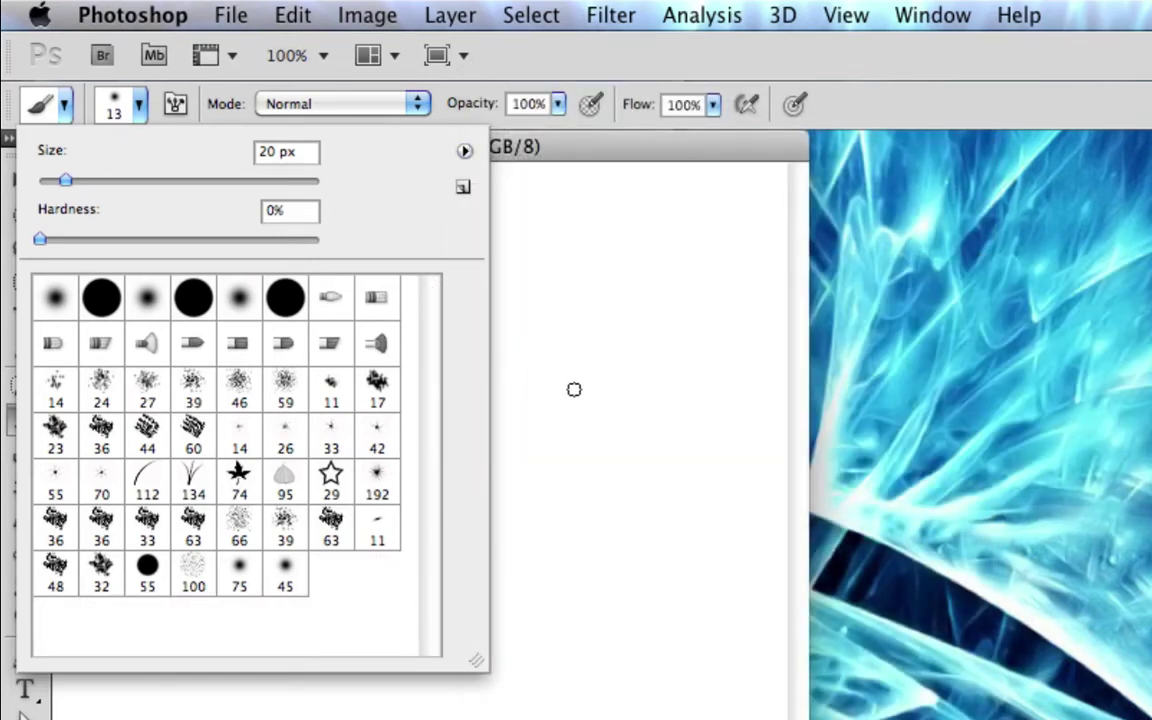
# Choose Load Brushes from the Brush Preset picker's flyout menu
pyautogui.click(463, 153)
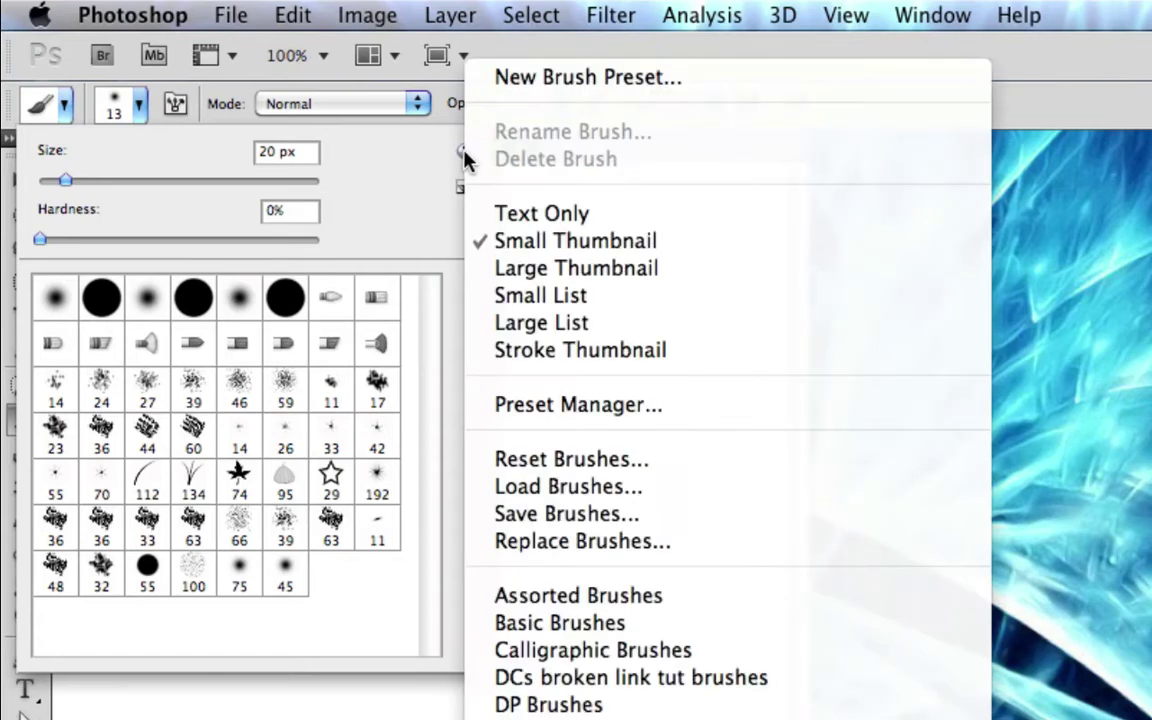
pyautogui.click(466, 152)
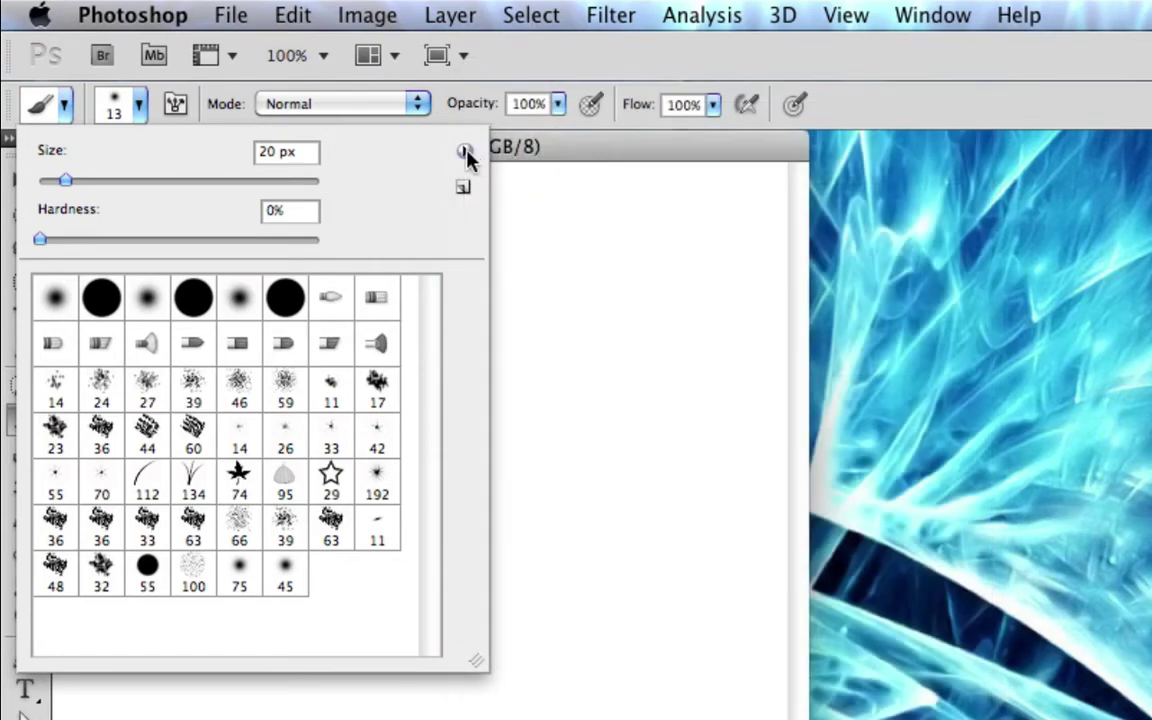
pyautogui.click(465, 152)
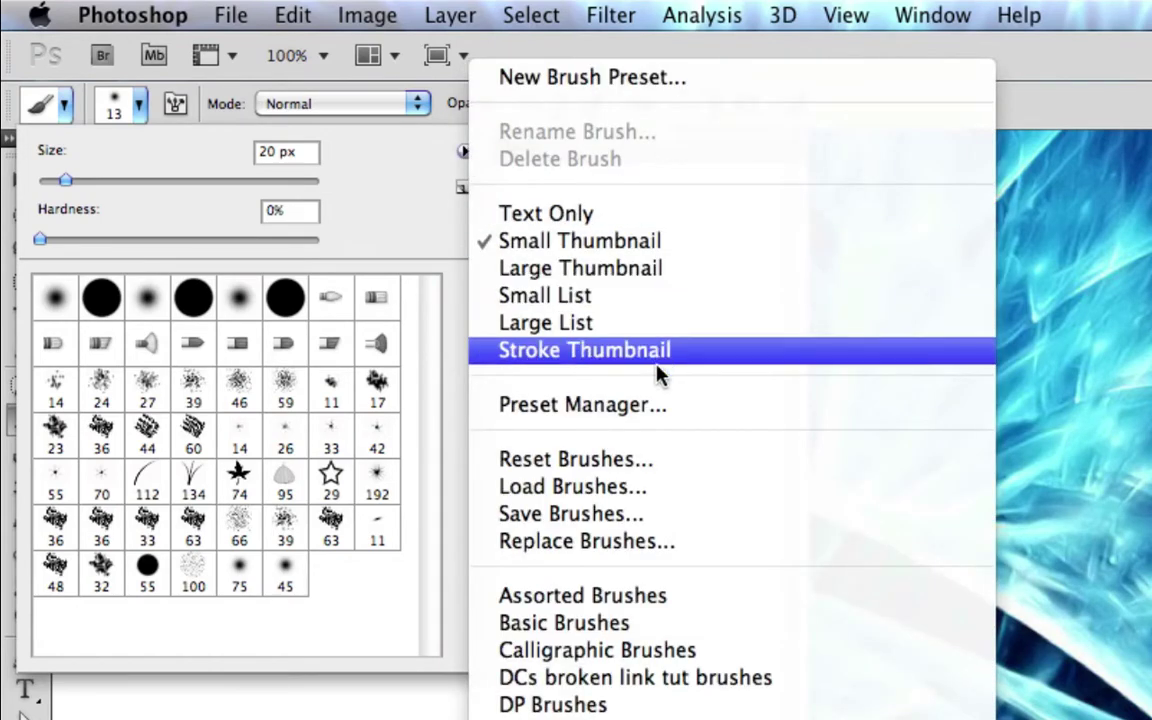
pyautogui.click(648, 487)
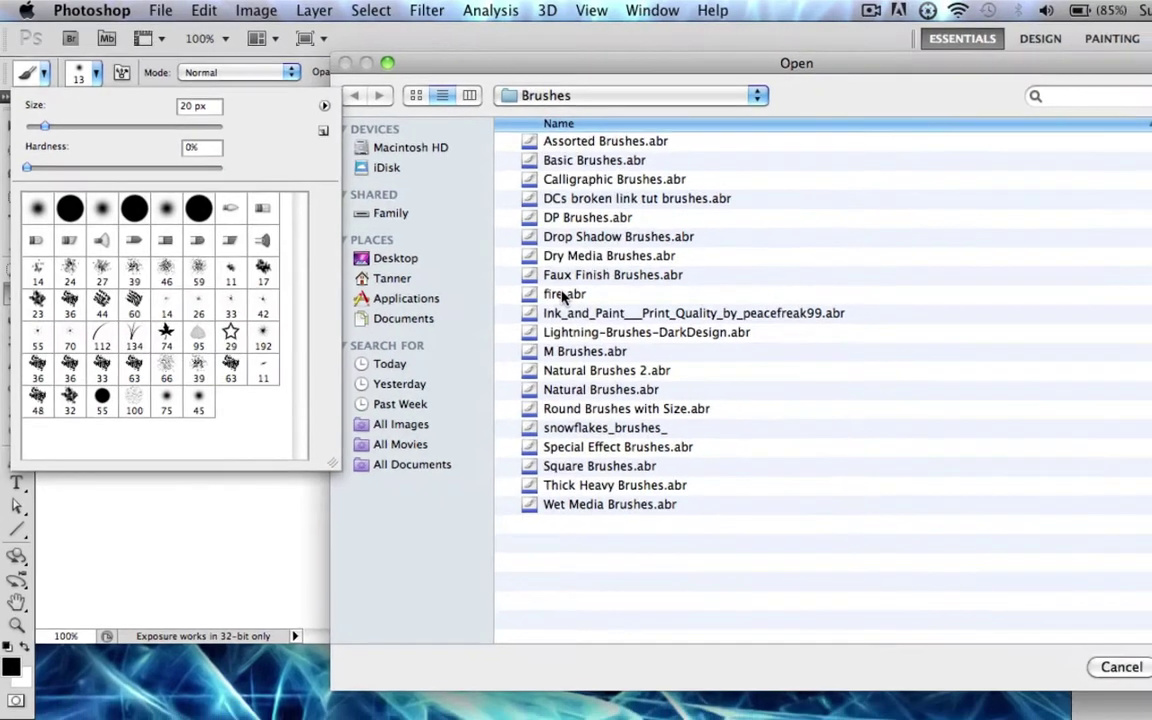
# Select fire.abr in the Brushes folder and load it
pyautogui.click(565, 302)
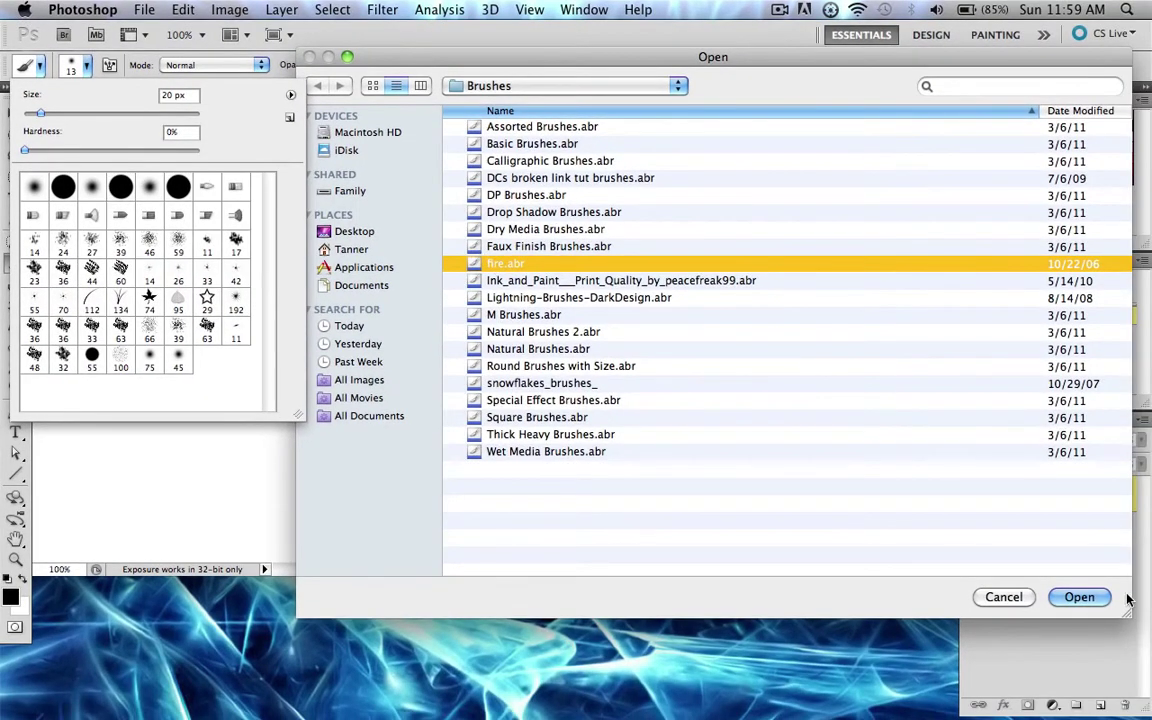
pyautogui.click(1078, 597)
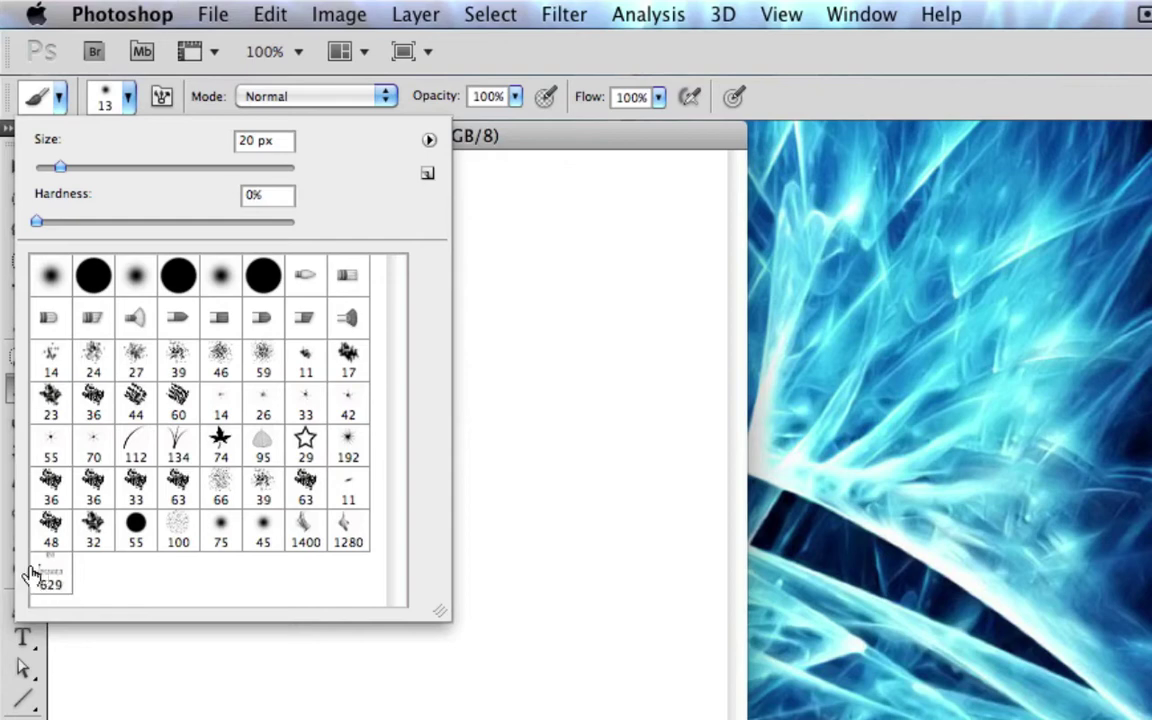
# Choose the 1280 px flame brush and step its size down with the bracket keys
pyautogui.click(345, 530)
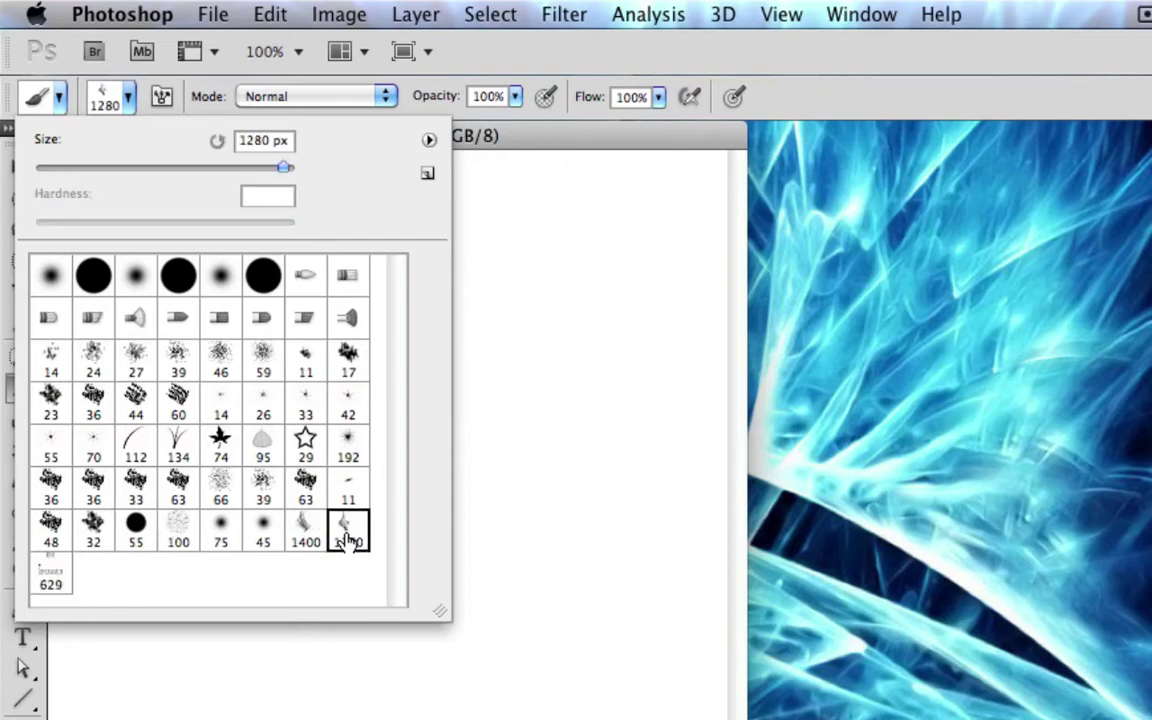
pyautogui.click(128, 100)
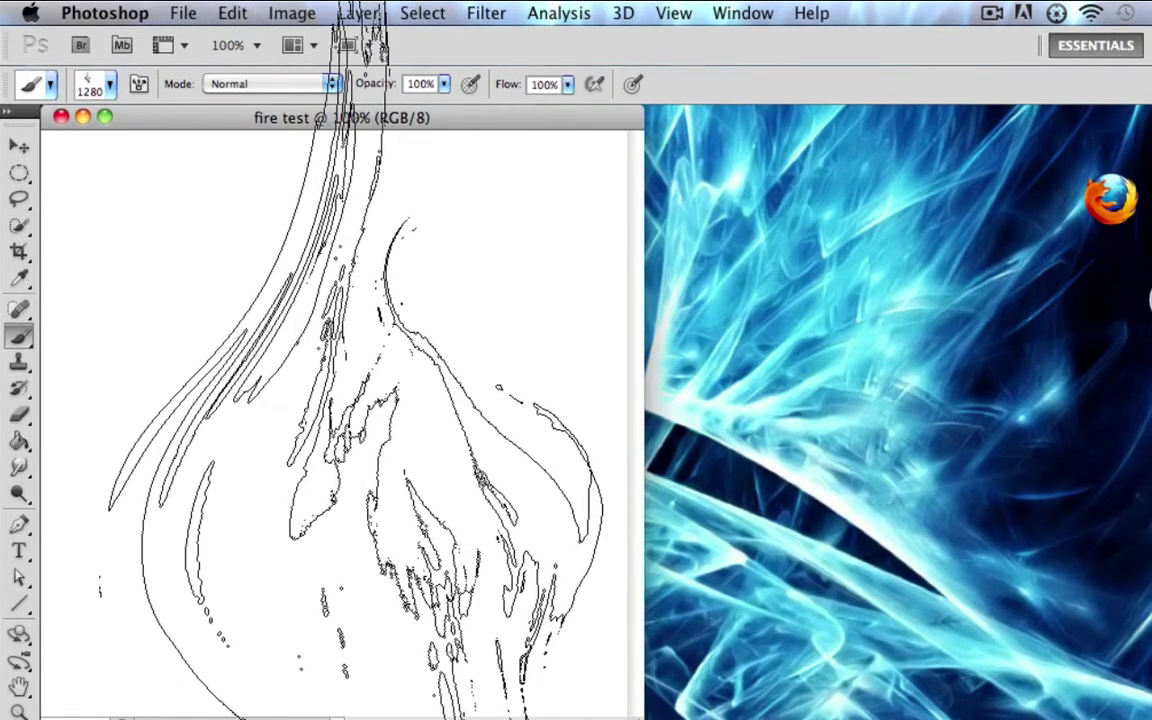
pyautogui.press('[')
pyautogui.press('[')
pyautogui.press('[')
pyautogui.press('[')
pyautogui.press('[')
pyautogui.press('[')
pyautogui.press('[')
pyautogui.press('[')
pyautogui.press('[')
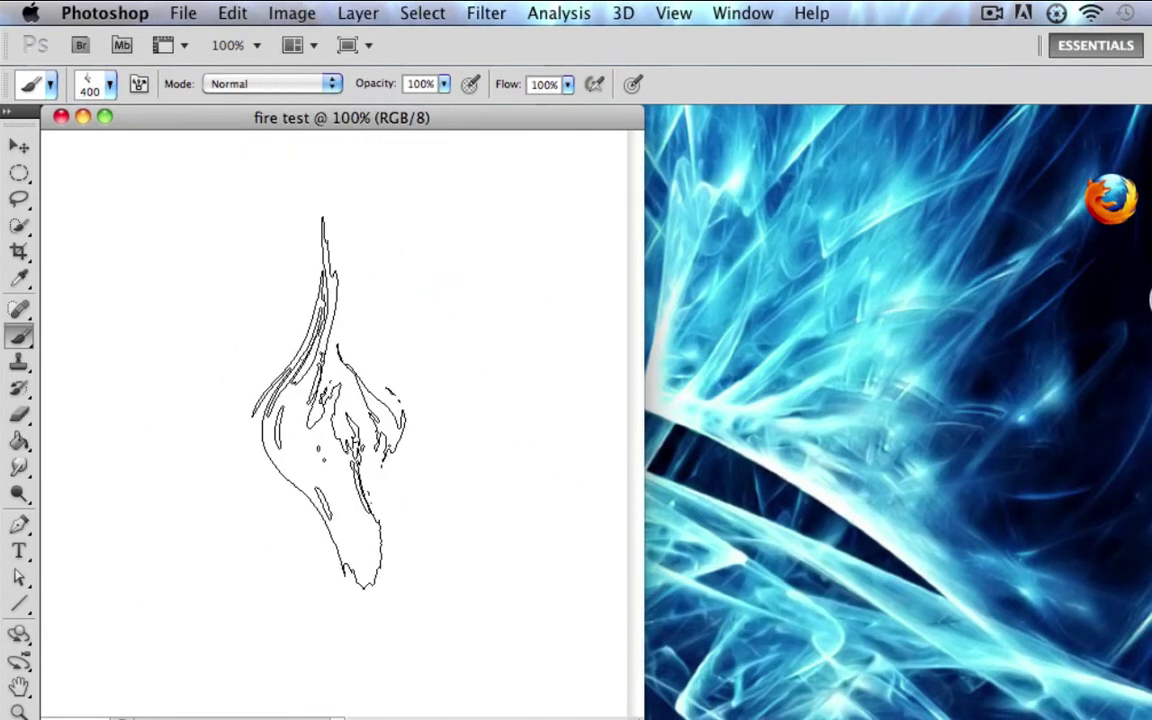
pyautogui.press(']')
pyautogui.press(']')
pyautogui.press('[')
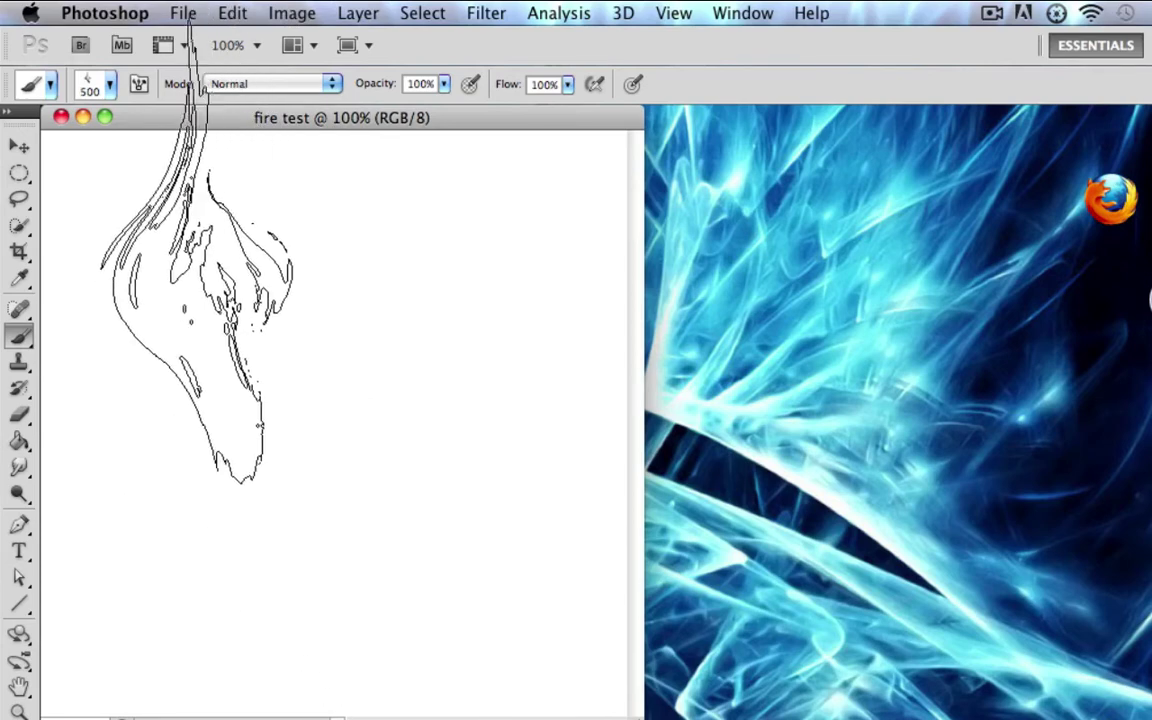
pyautogui.press('[')
# Settle the brush at 500 px via the Brush Preset picker, then undo a grey test stamp
pyautogui.click(110, 84)
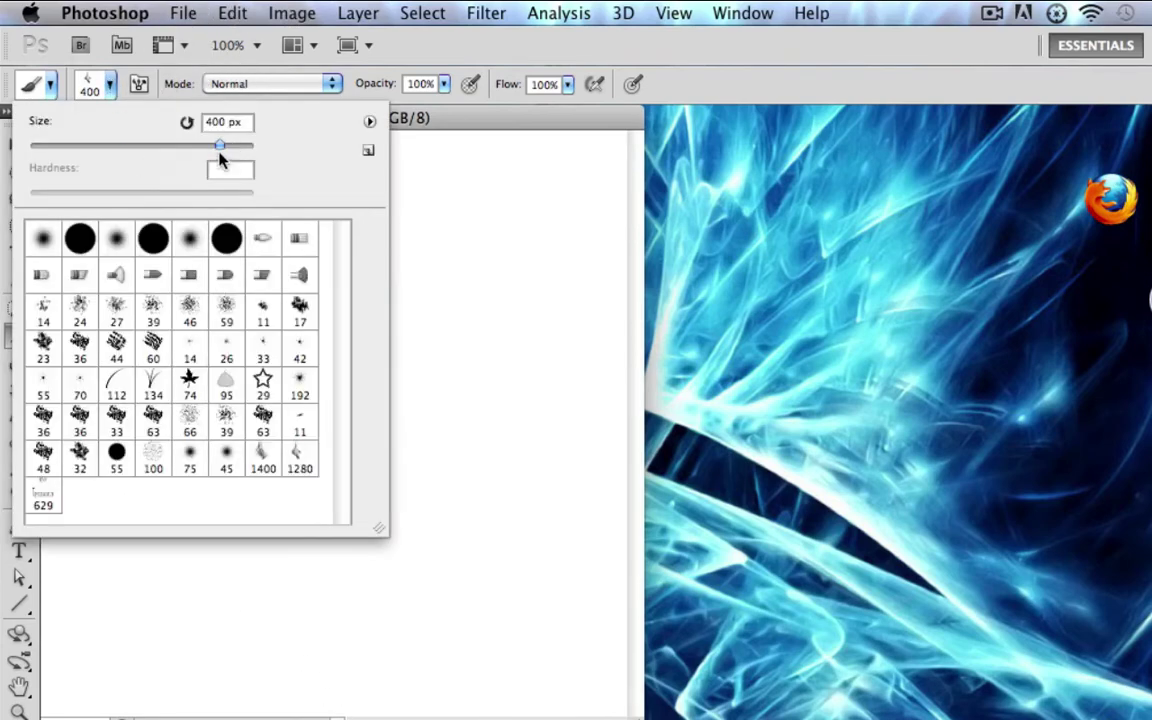
pyautogui.moveTo(220, 155)
pyautogui.mouseDown()
pyautogui.moveTo(141, 149)
pyautogui.moveTo(218, 159)
pyautogui.mouseUp()
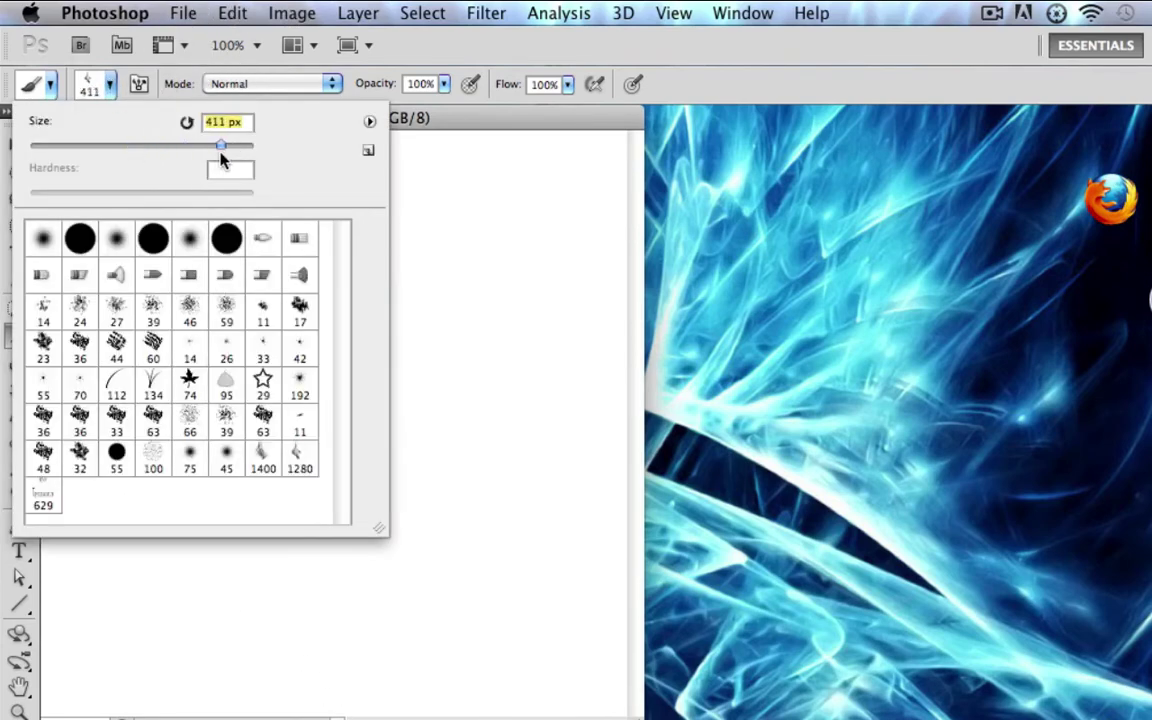
pyautogui.click(113, 86)
pyautogui.press(']')
pyautogui.press(']')
pyautogui.press('[')
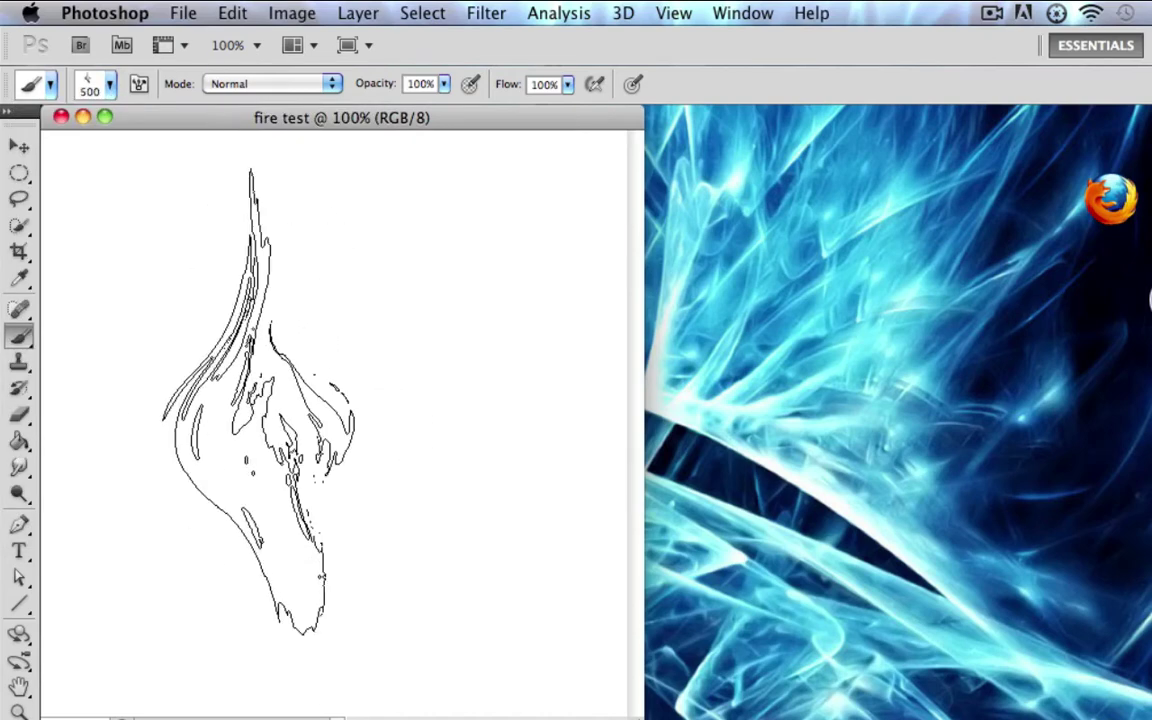
pyautogui.click(245, 388)
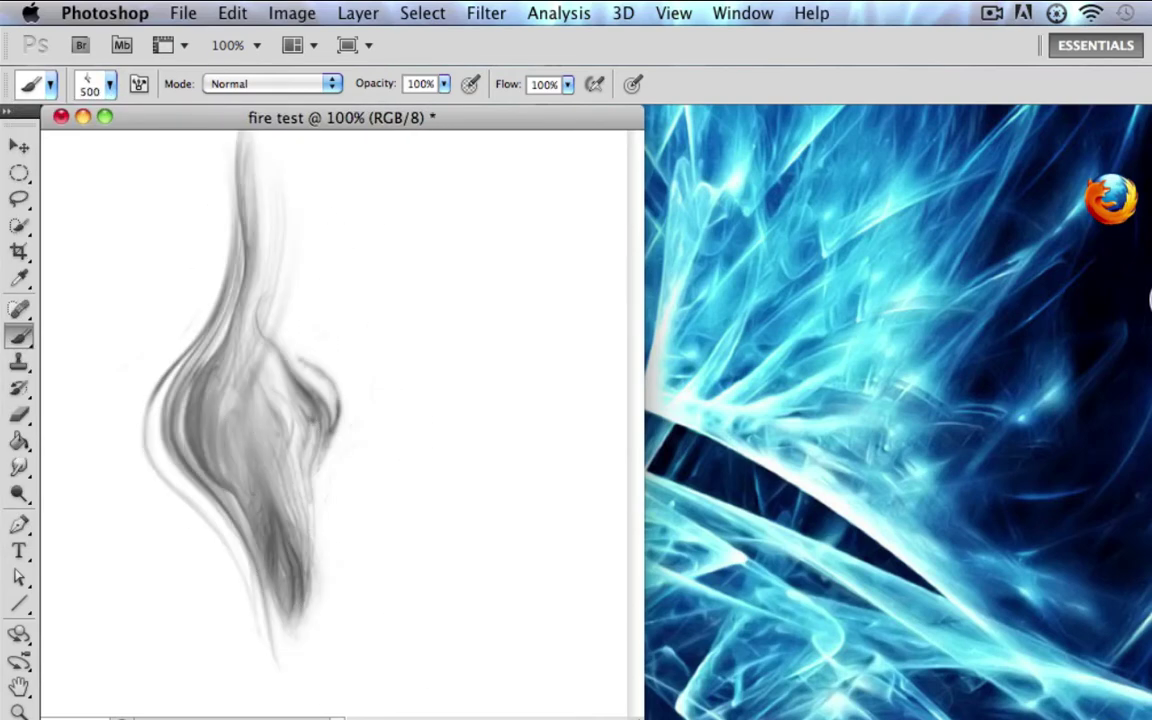
pyautogui.press('super+z')
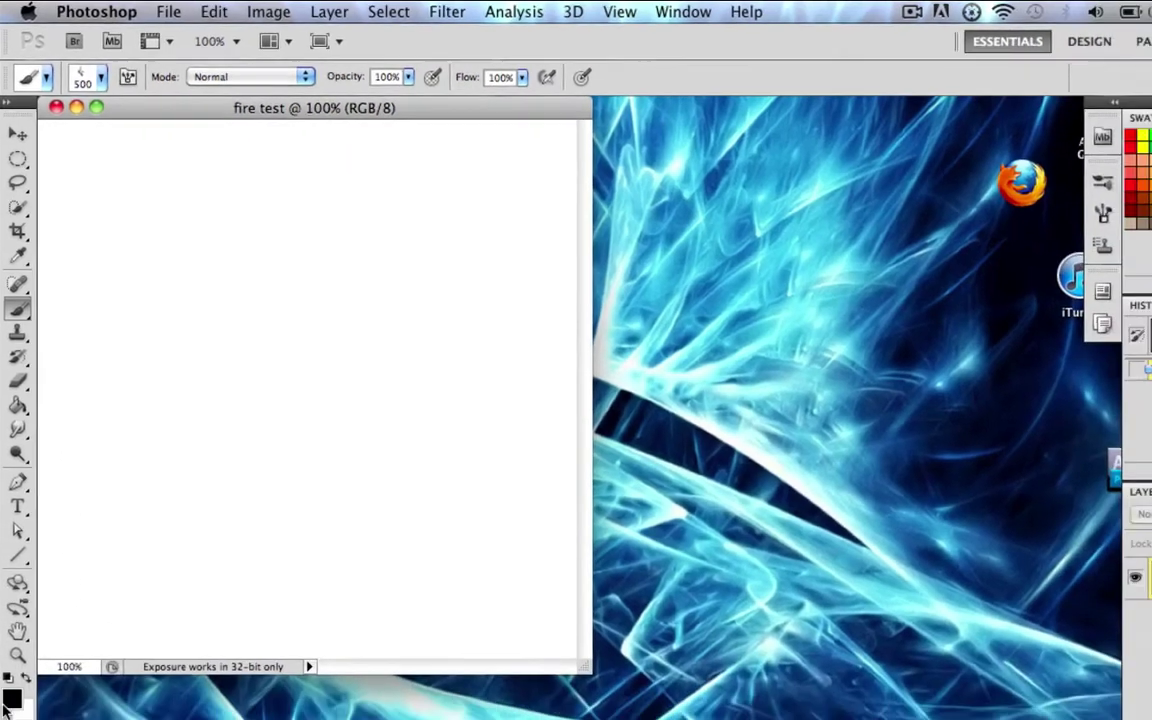
# Set the foreground colour to pure red and stamp a red flame on the canvas
pyautogui.click(8, 702)
pyautogui.moveTo(767, 590); pyautogui.dragTo(857, 430)
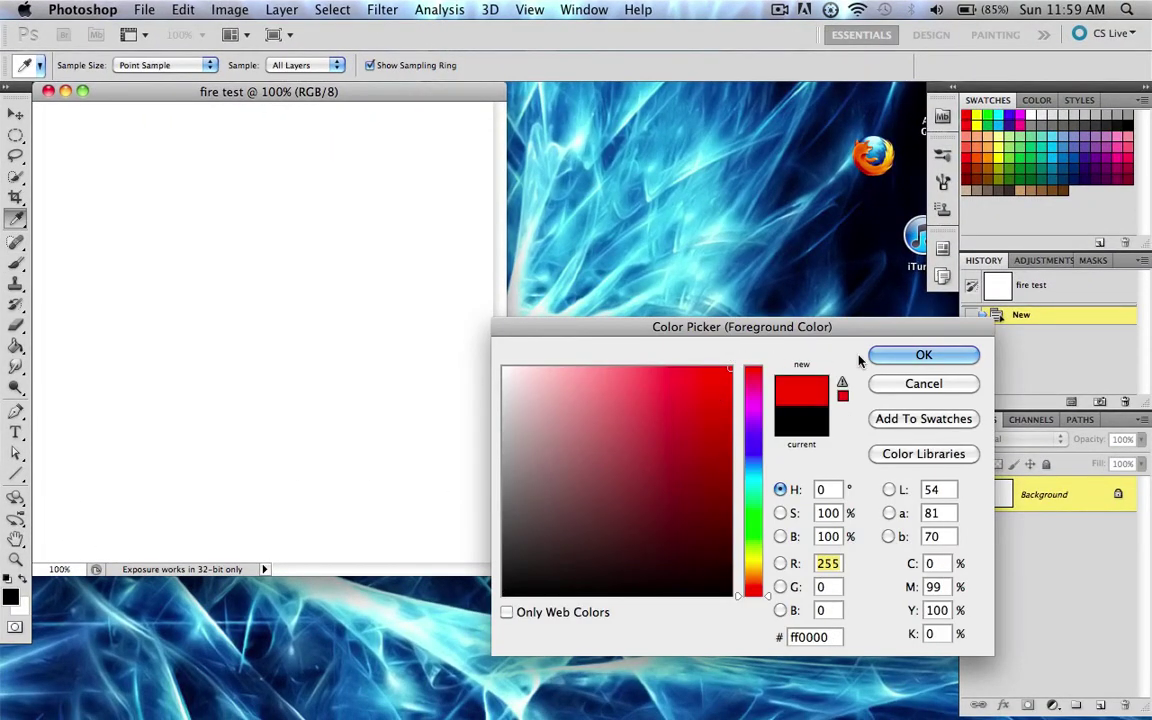
pyautogui.click(923, 355)
pyautogui.press('b')
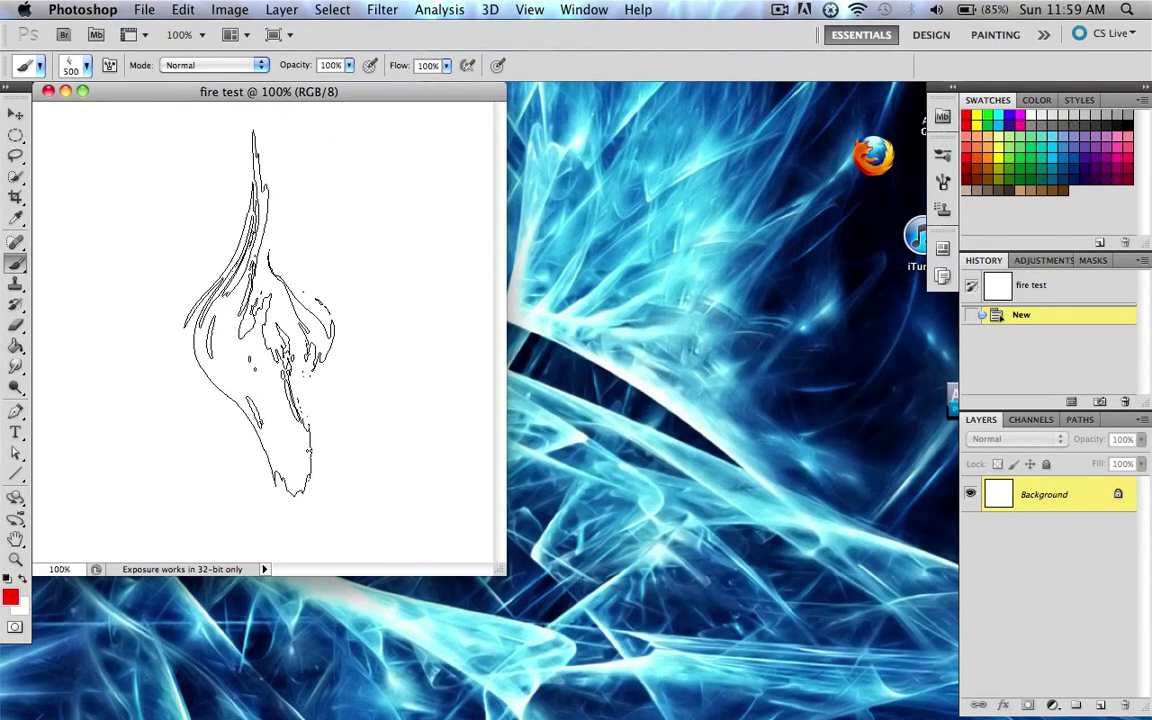
pyautogui.click(259, 313)
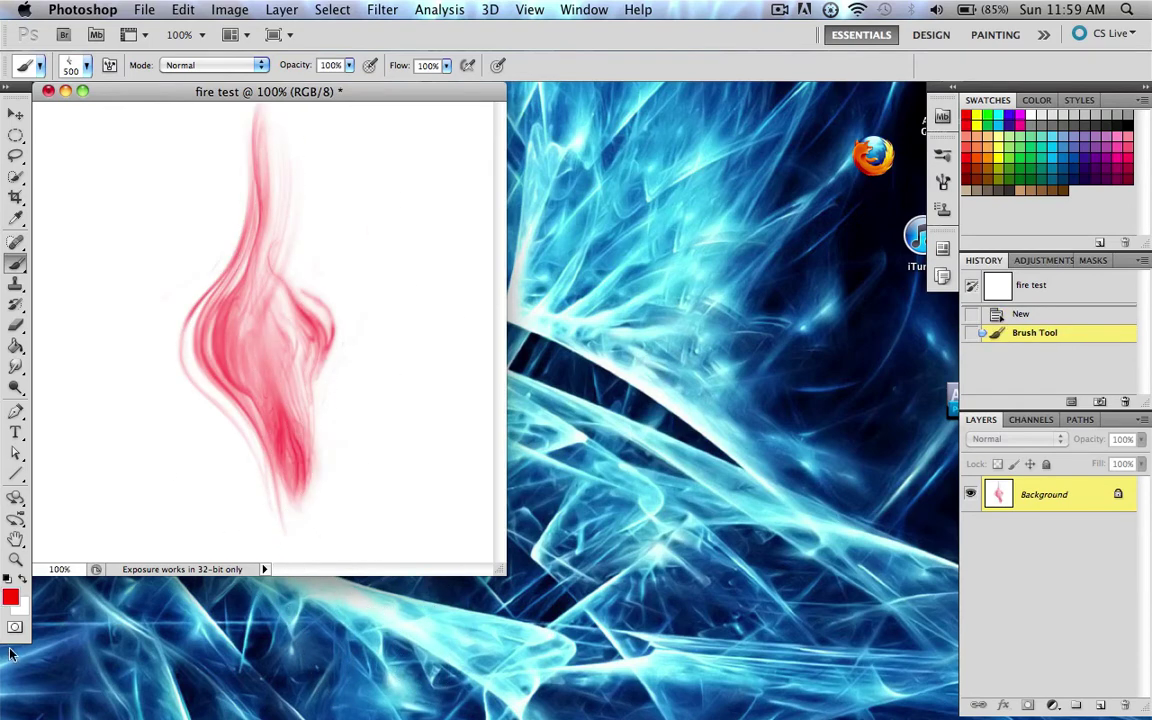
# Switch the foreground to bright saturated yellow and stamp it over the red flame
pyautogui.click(10, 597)
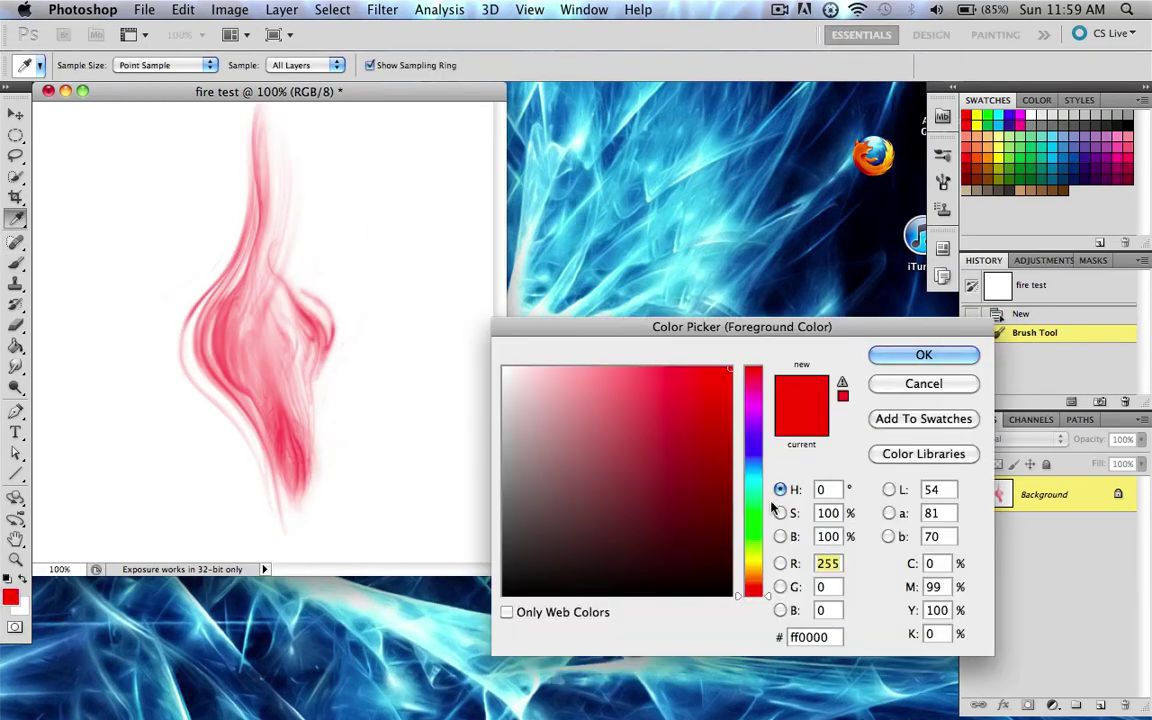
pyautogui.moveTo(772, 508); pyautogui.dragTo(752, 558)
pyautogui.moveTo(674, 524); pyautogui.dragTo(719, 368)
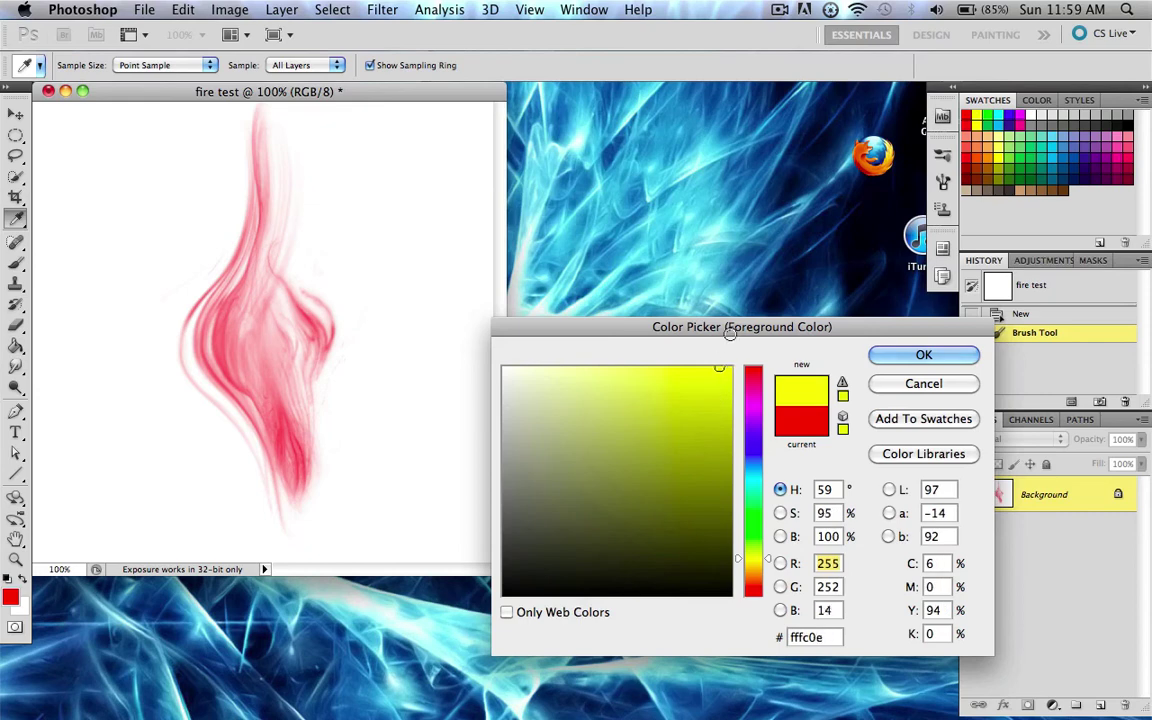
pyautogui.press('Return')
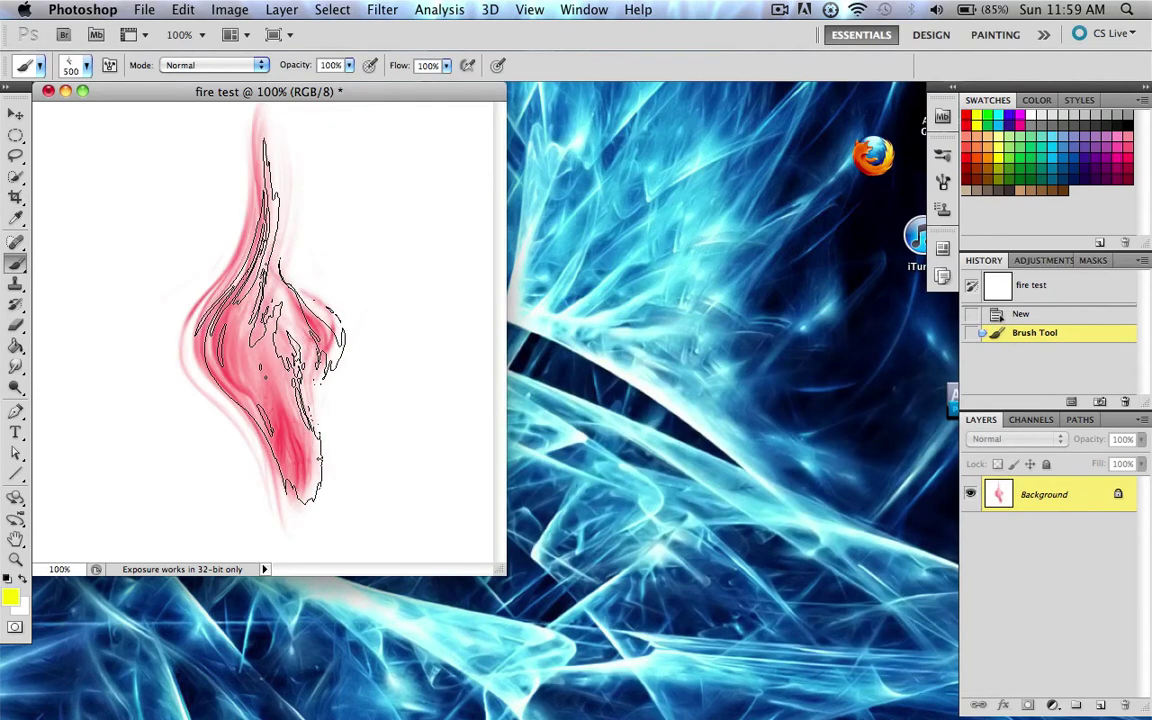
pyautogui.click(270, 320)
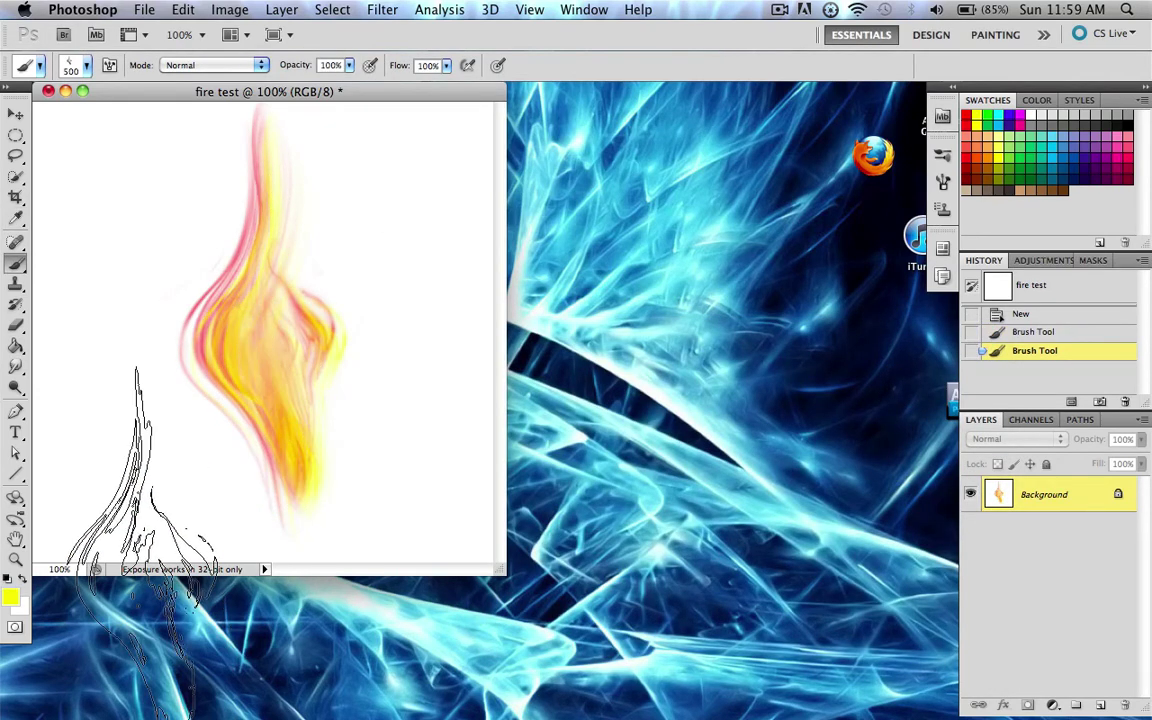
# Pick a light bright orange and paint it over the flame
pyautogui.click(10, 596)
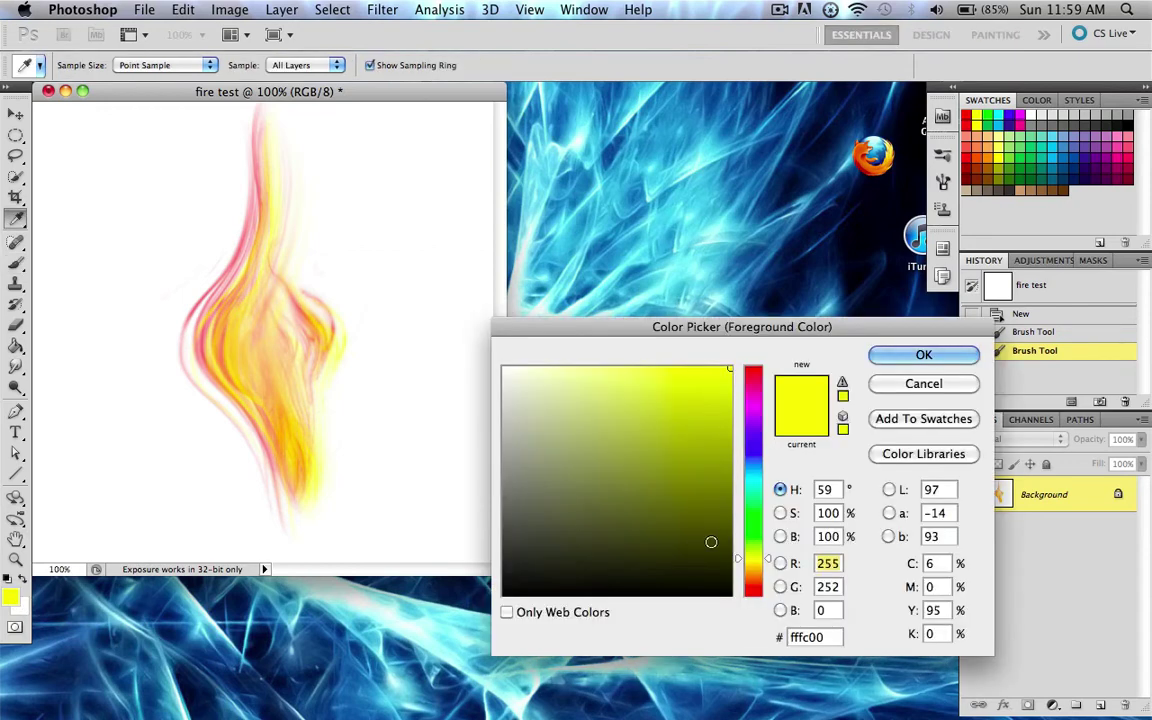
pyautogui.click(752, 574)
pyautogui.click(667, 362)
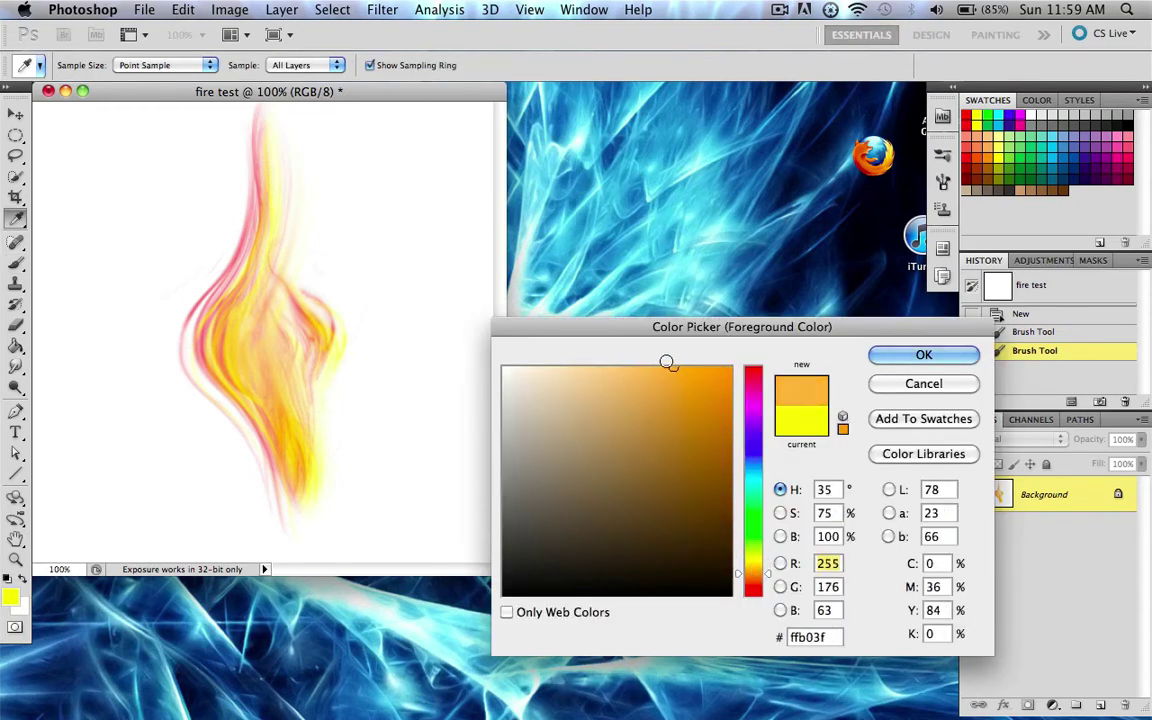
pyautogui.moveTo(667, 362)
pyautogui.mouseDown()
pyautogui.moveTo(650, 370)
pyautogui.moveTo(671, 368)
pyautogui.mouseUp()
pyautogui.click(923, 354)
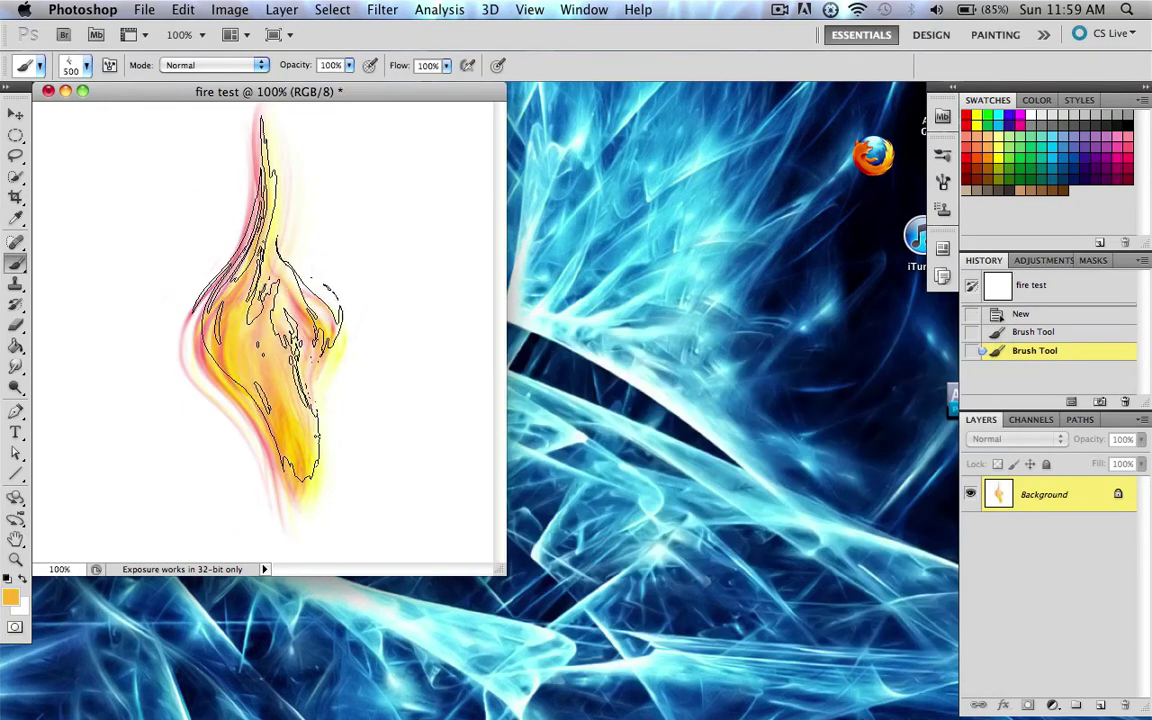
pyautogui.moveTo(267, 300); pyautogui.dragTo(262, 303)
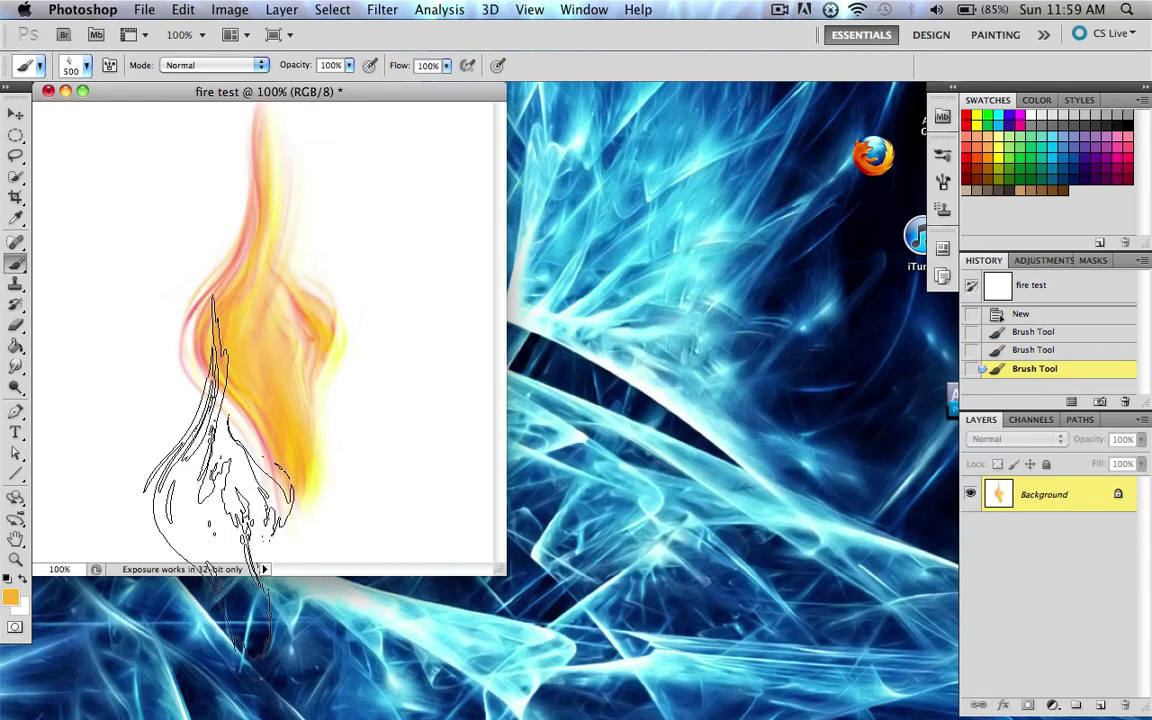
pyautogui.click(15, 114)
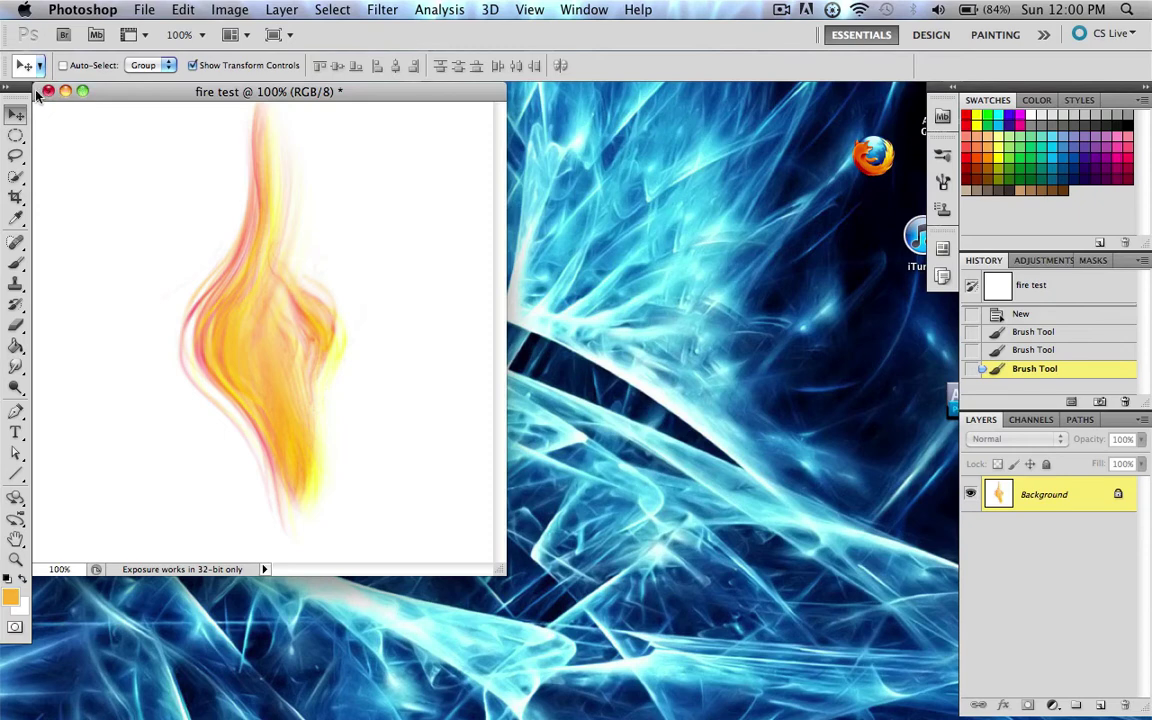
# Switch to the Type tool set to Minecraft Regular at 100 pt
pyautogui.press('t')
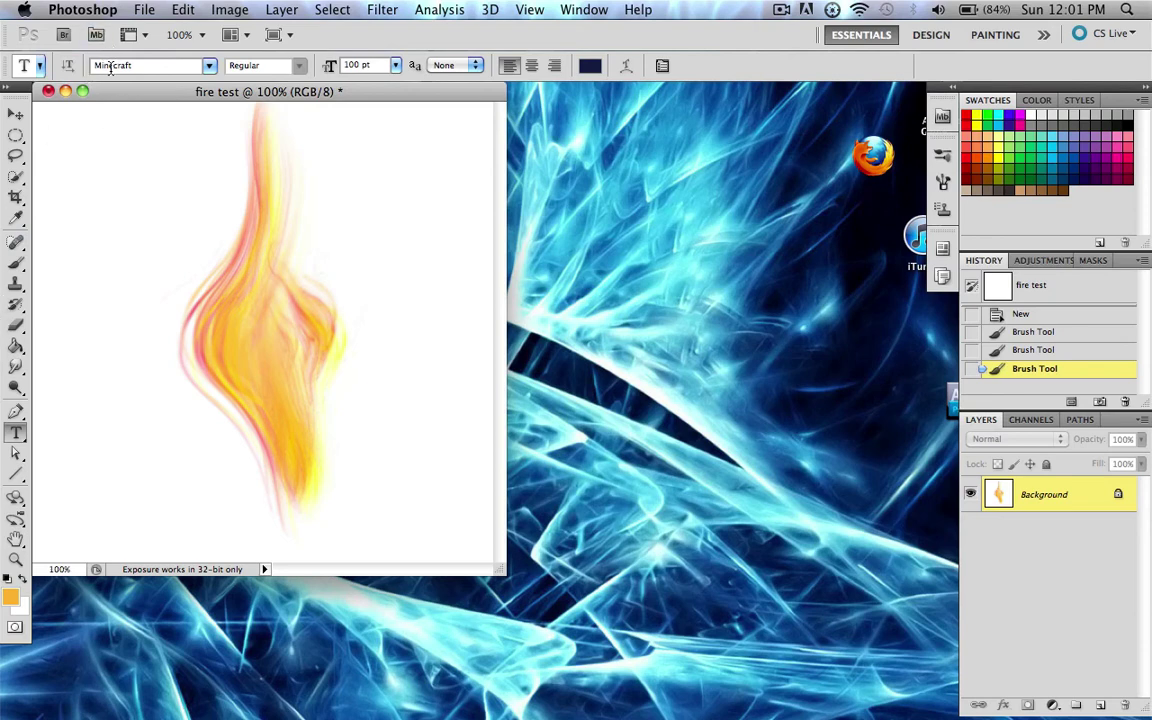
# Start a text box top-left, type and delete 'photos', and commit text layer Layer 1
pyautogui.click(88, 198)
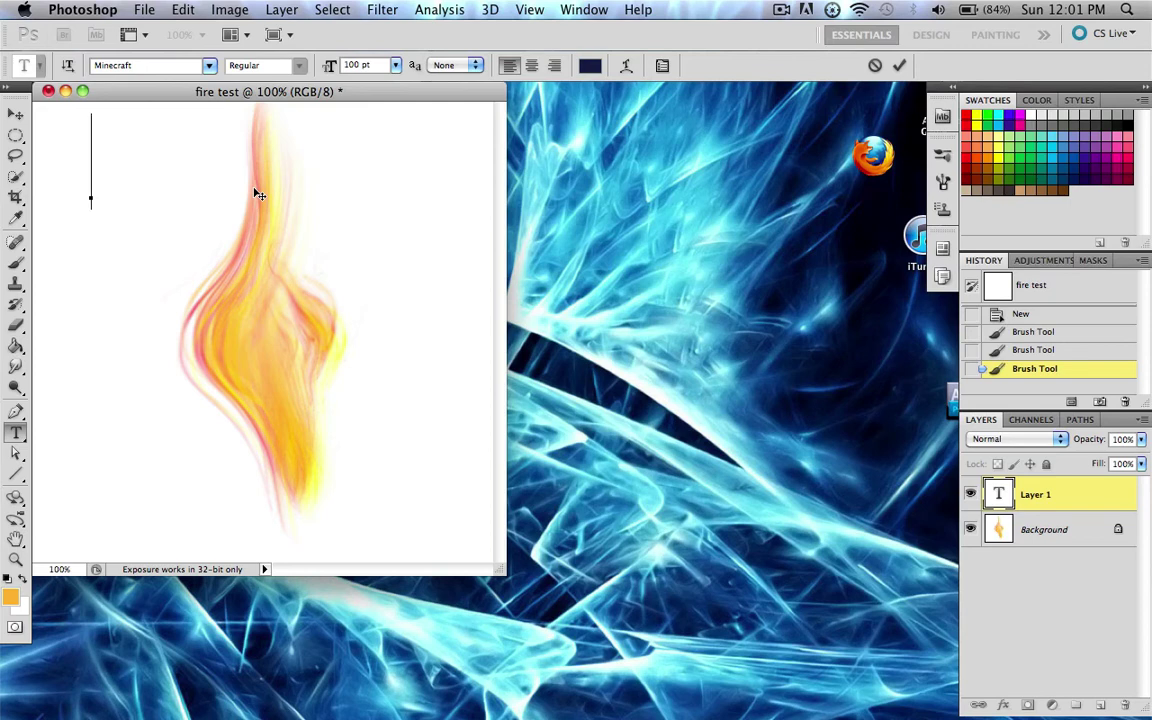
pyautogui.write('pho')
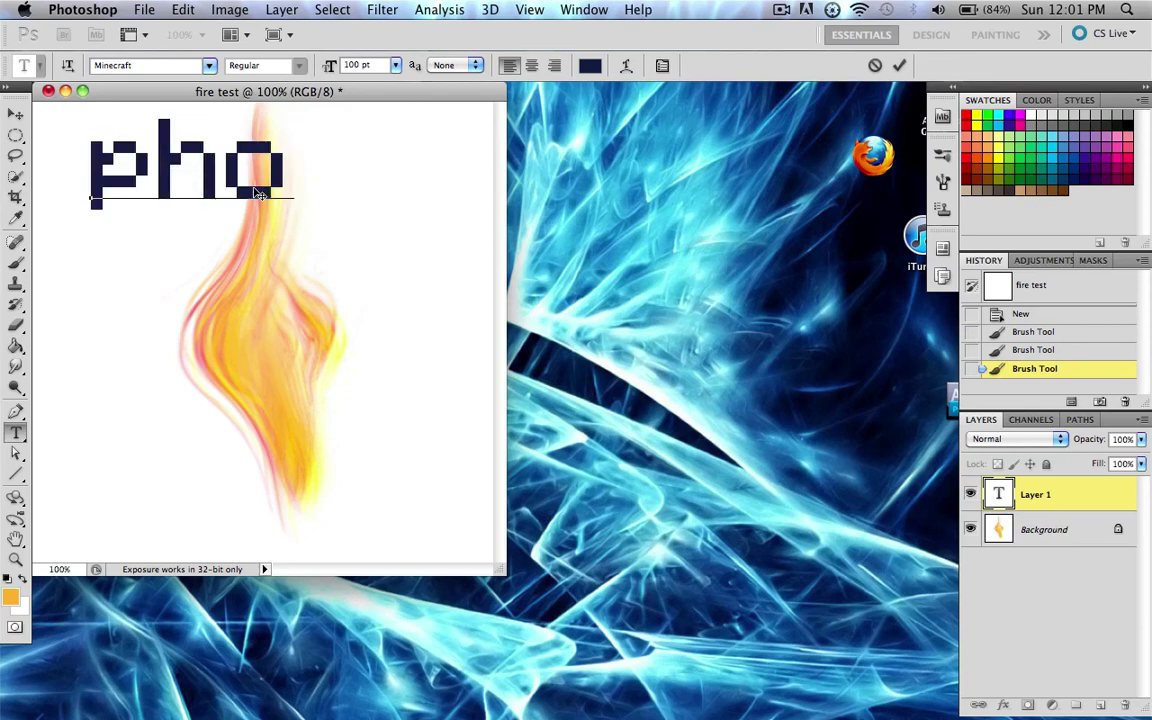
pyautogui.write('tos')
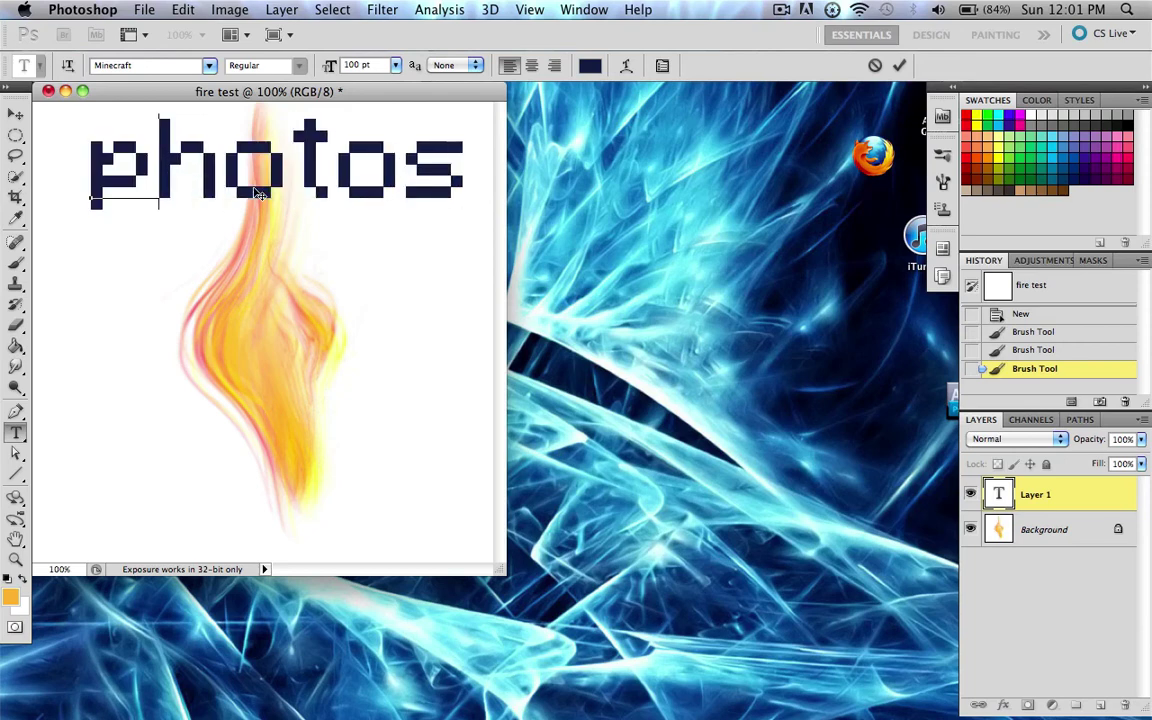
pyautogui.press('super+a')
pyautogui.press('BackSpace')
pyautogui.click(14, 110)
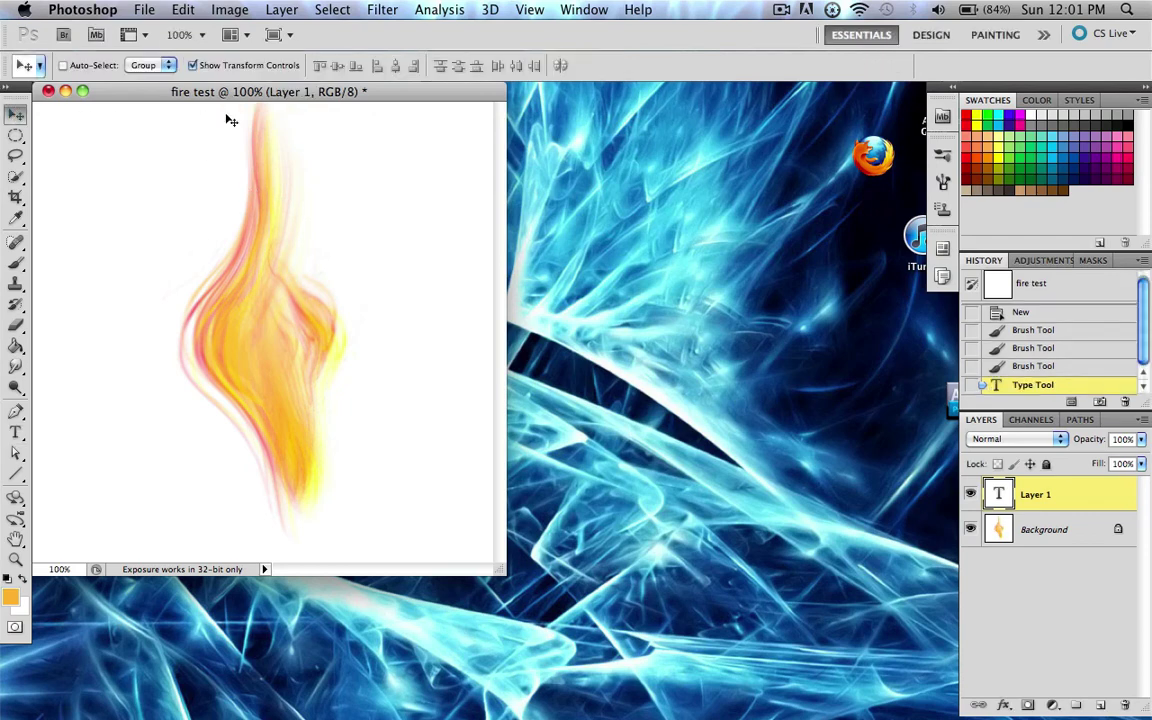